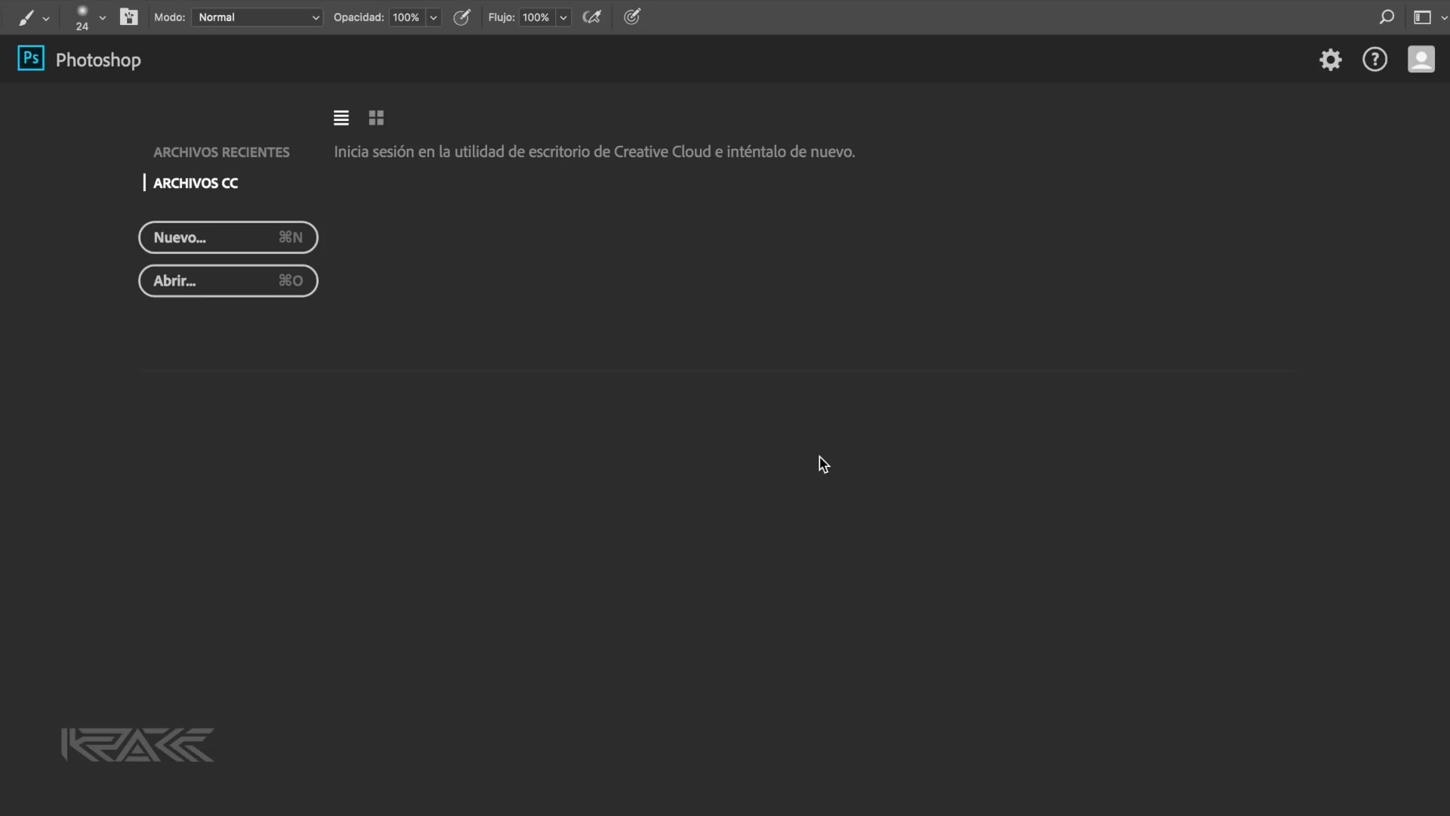
# Step: Open JavierCámara TUTO.jpg from the TUTO 34 folder in Photoshop by dragging it in
pyautogui.click(73, 806)
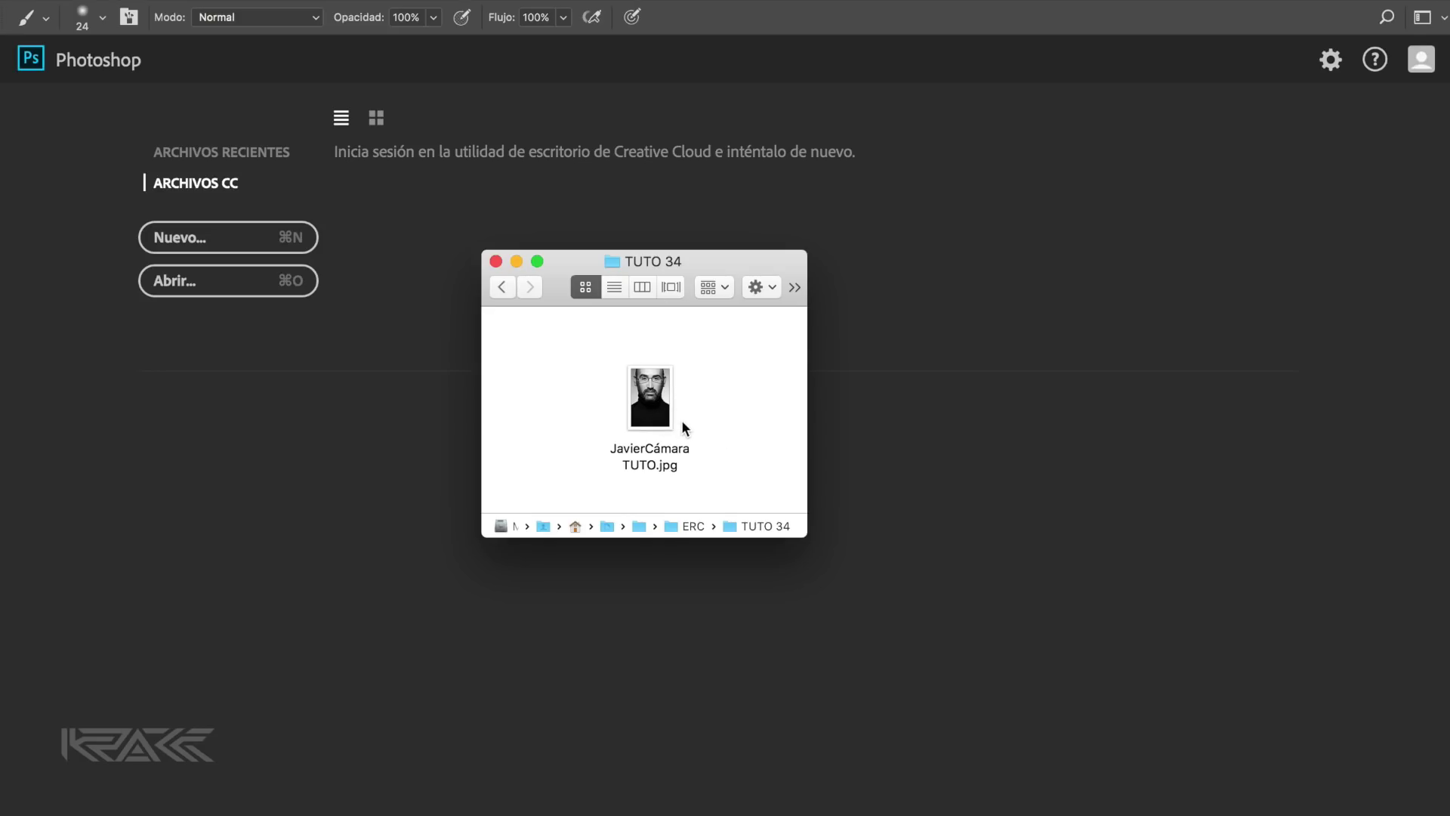
pyautogui.moveTo(652, 400); pyautogui.dragTo(1001, 354)
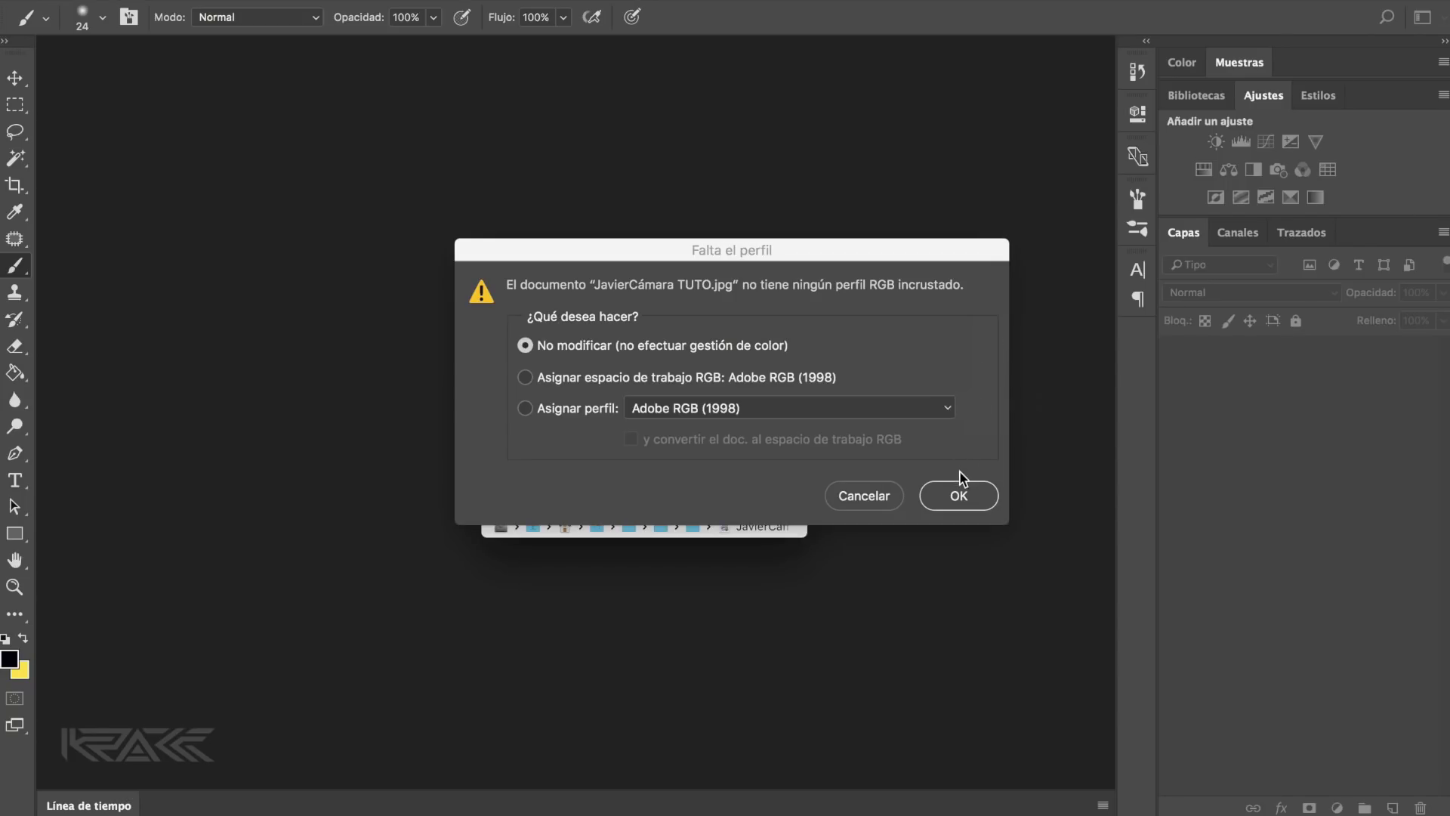
# Step: Open the photo without colour management, unlock Fondo as Capa 0, and duplicate it
pyautogui.click(957, 495)
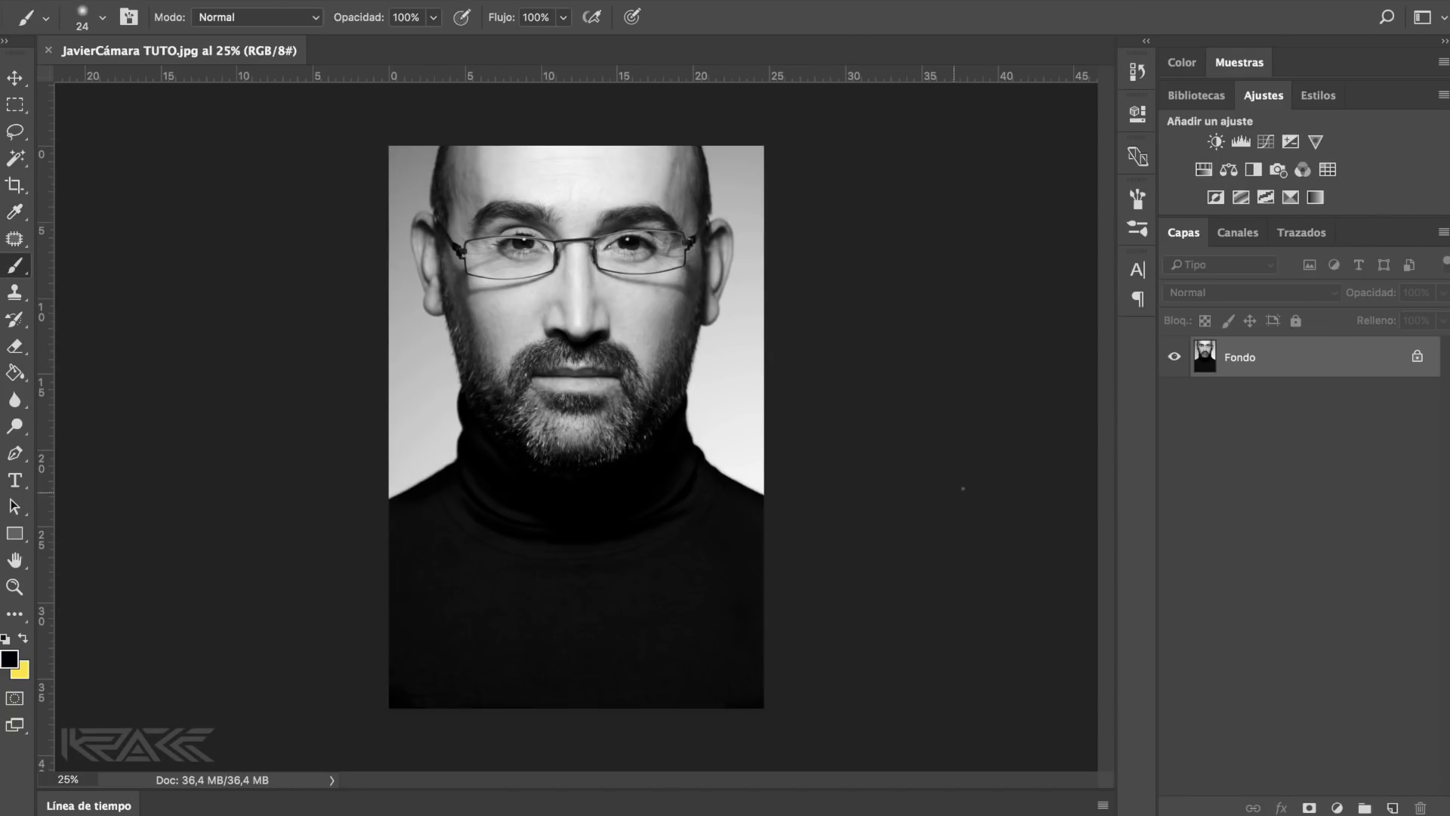
pyautogui.doubleClick(1294, 349)
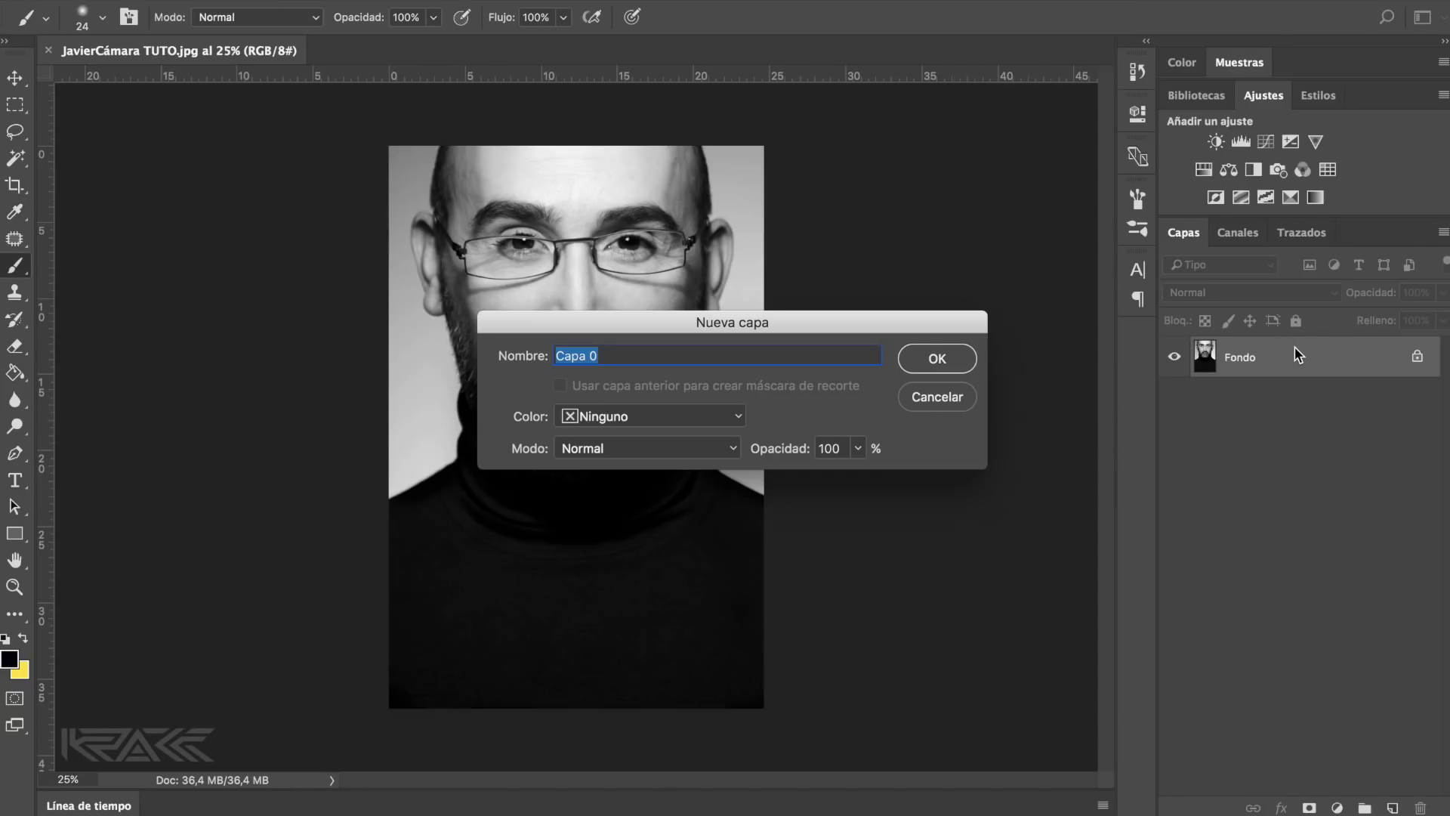
pyautogui.click(925, 360)
pyautogui.moveTo(1373, 362); pyautogui.dragTo(1391, 801)
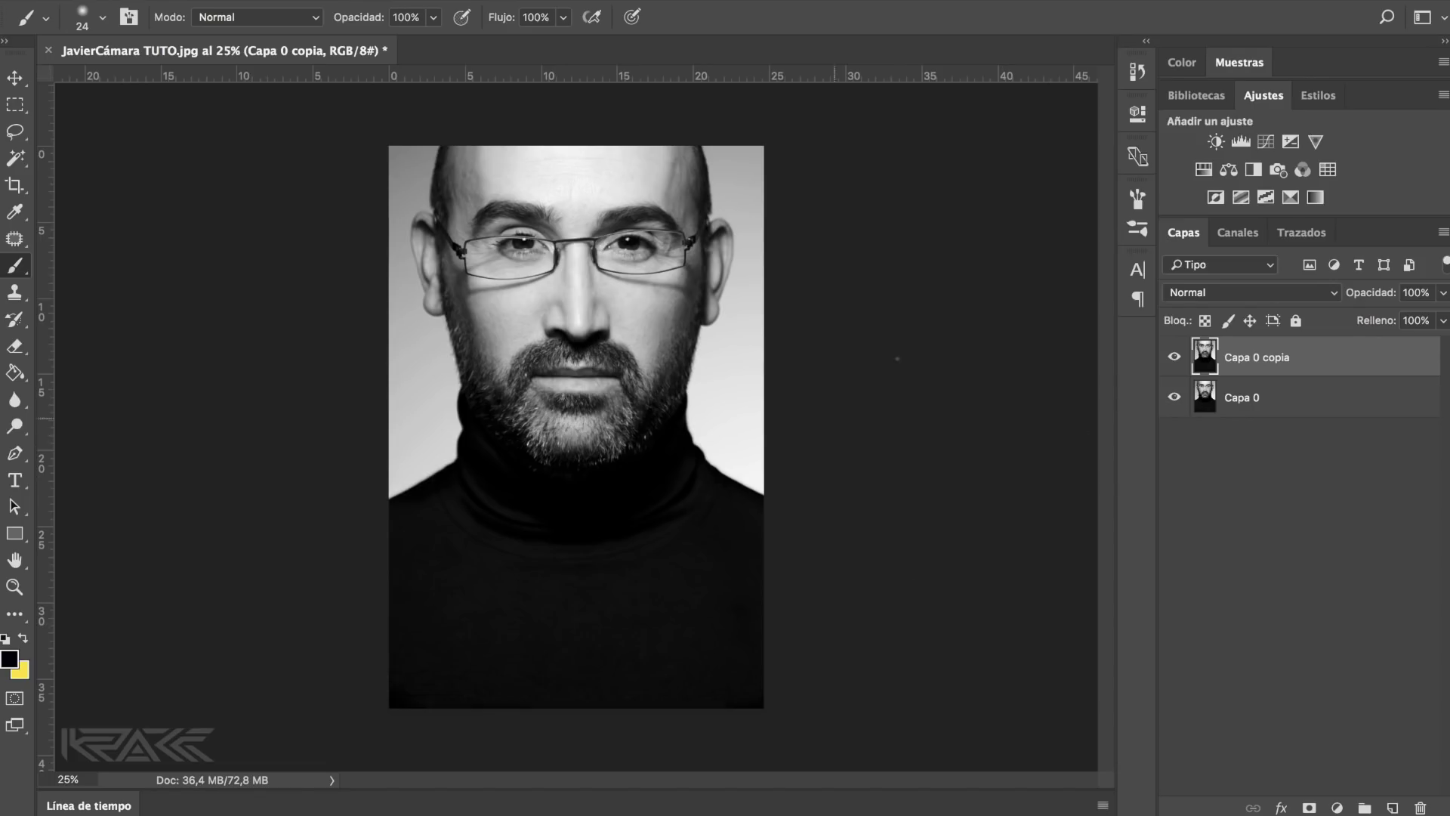
pyautogui.click(325, 0)
pyautogui.moveTo(346, 19)
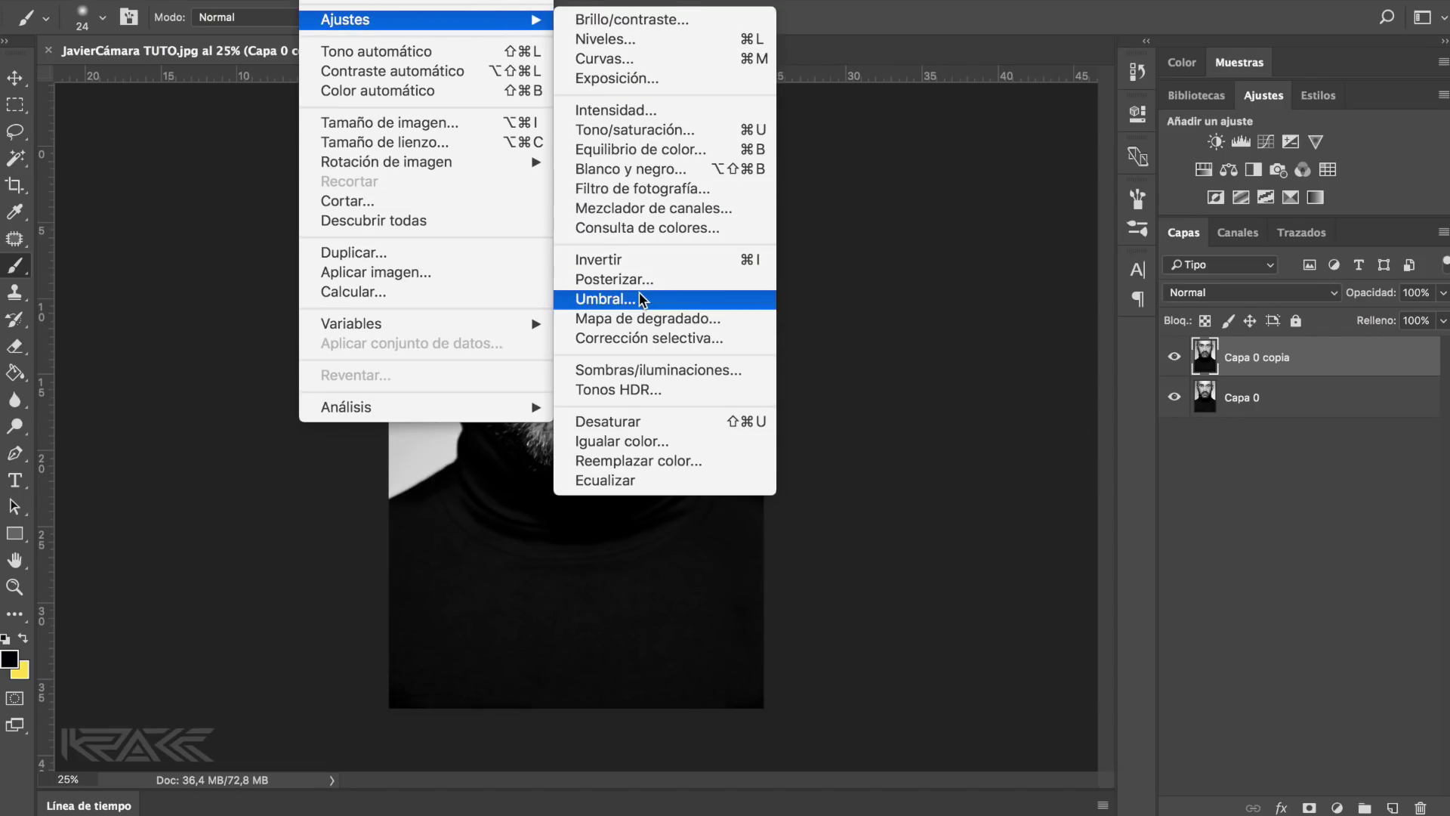
# Step: Apply an Umbral threshold at level 100 to Capa 0 copia
pyautogui.click(641, 300)
pyautogui.moveTo(894, 447)
pyautogui.mouseDown()
pyautogui.moveTo(794, 453)
pyautogui.moveTo(948, 436)
pyautogui.moveTo(865, 415)
pyautogui.mouseUp()
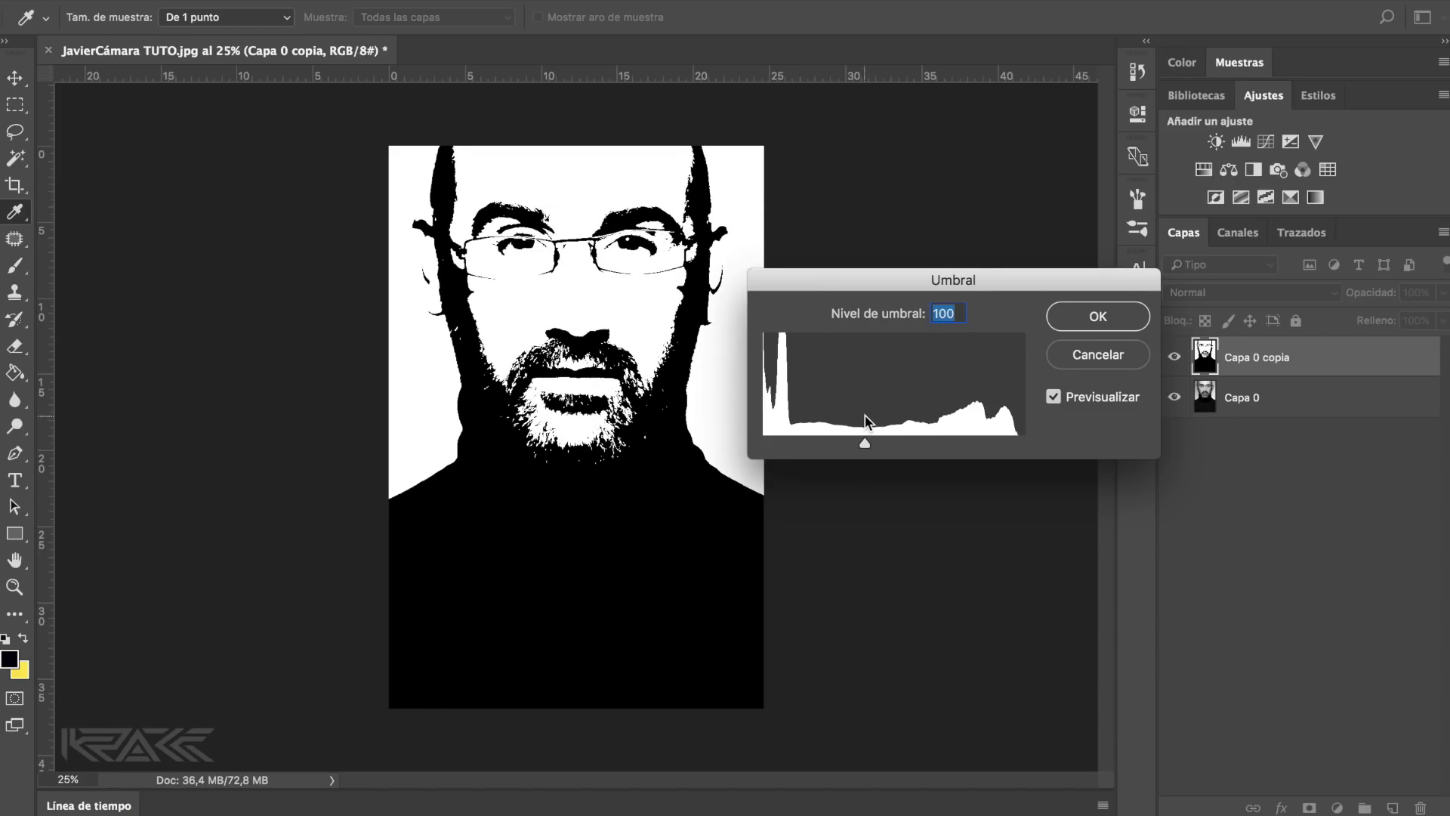
pyautogui.click(1086, 317)
pyautogui.press('b')
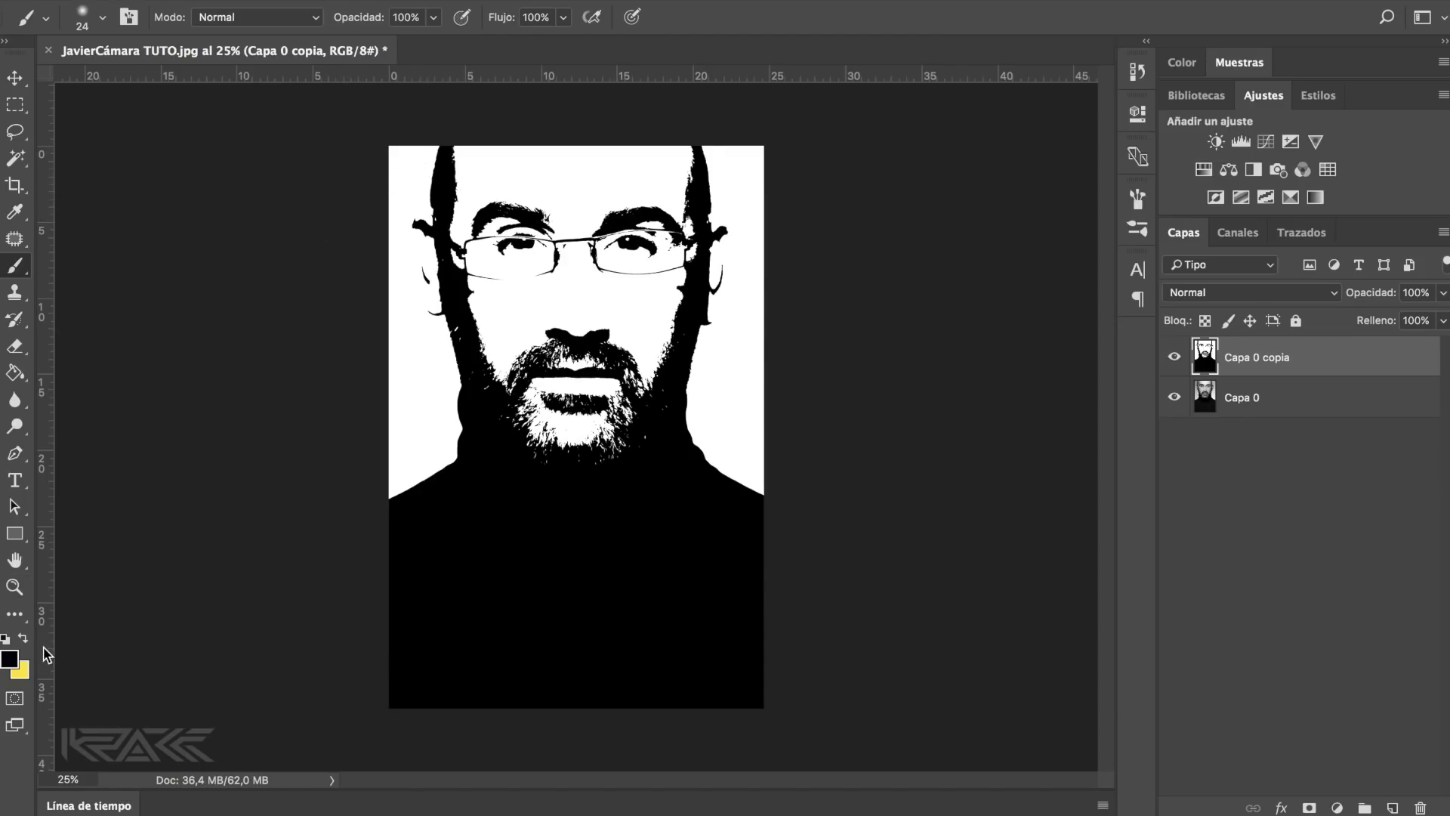
# Step: Set the foreground colour to near-black 010410 and the brush size to 71
pyautogui.click(10, 660)
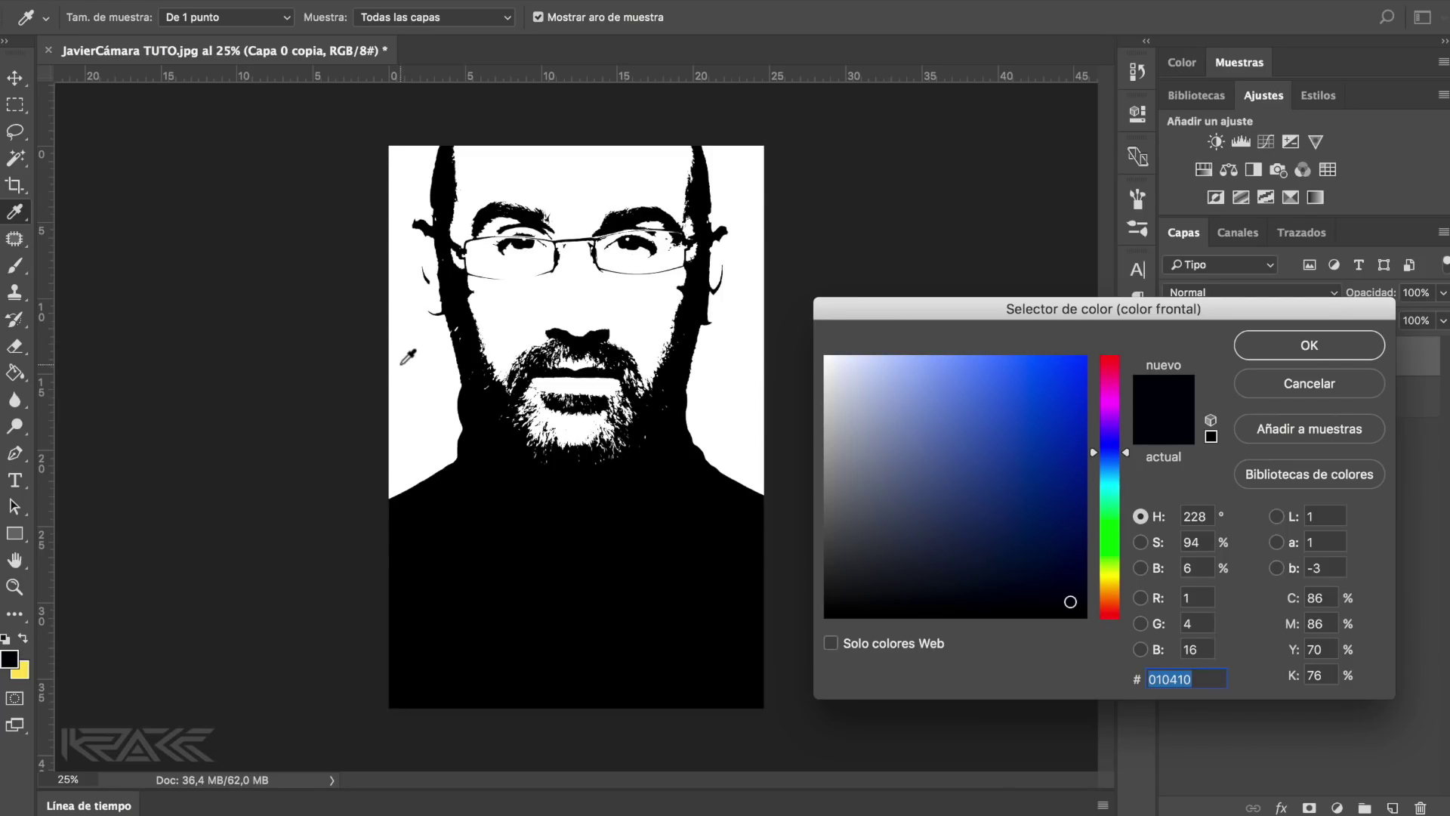
pyautogui.click(1310, 346)
pyautogui.click(103, 17)
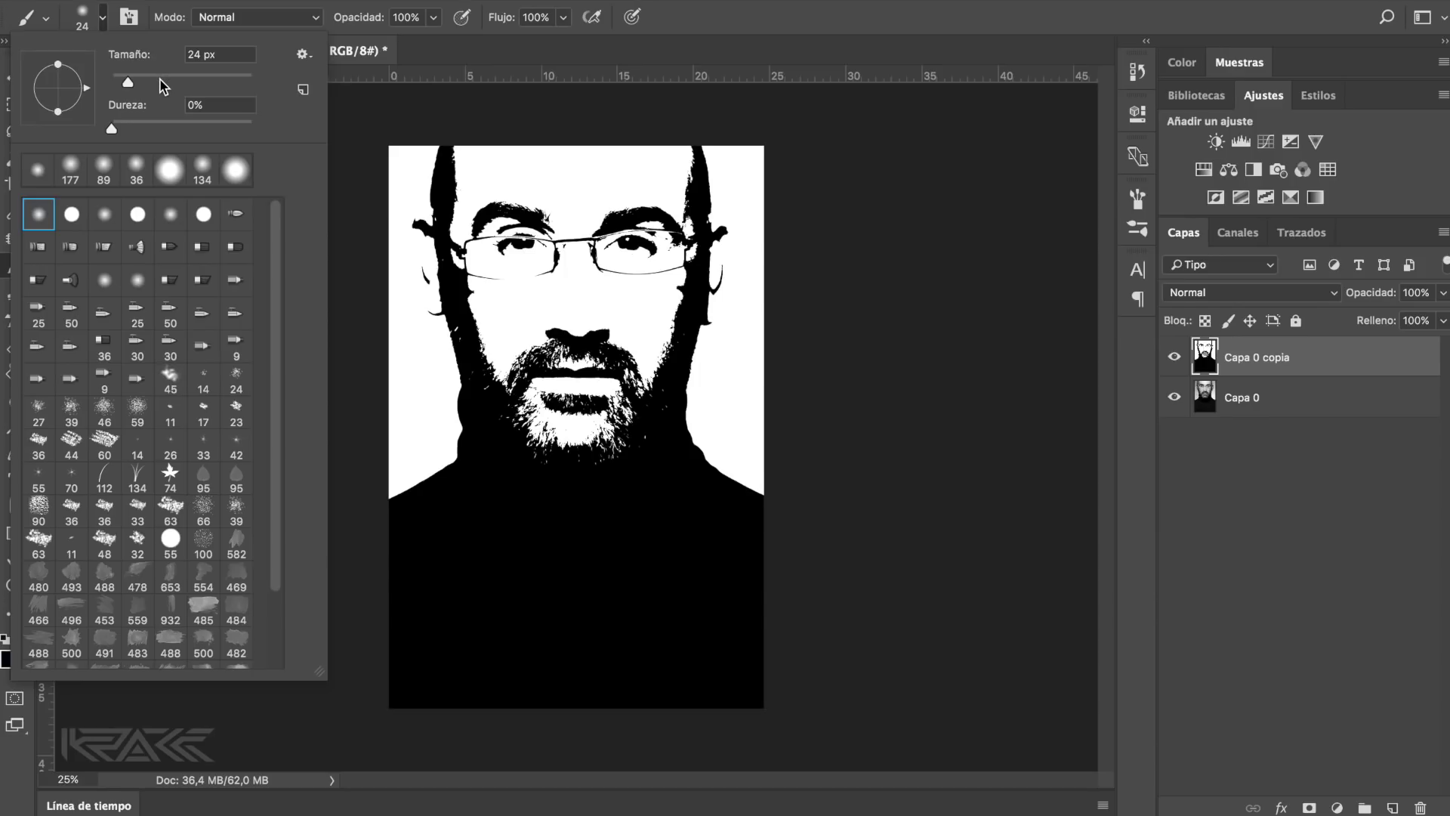
pyautogui.moveTo(114, 53); pyautogui.dragTo(128, 53)
pyautogui.press('Return')
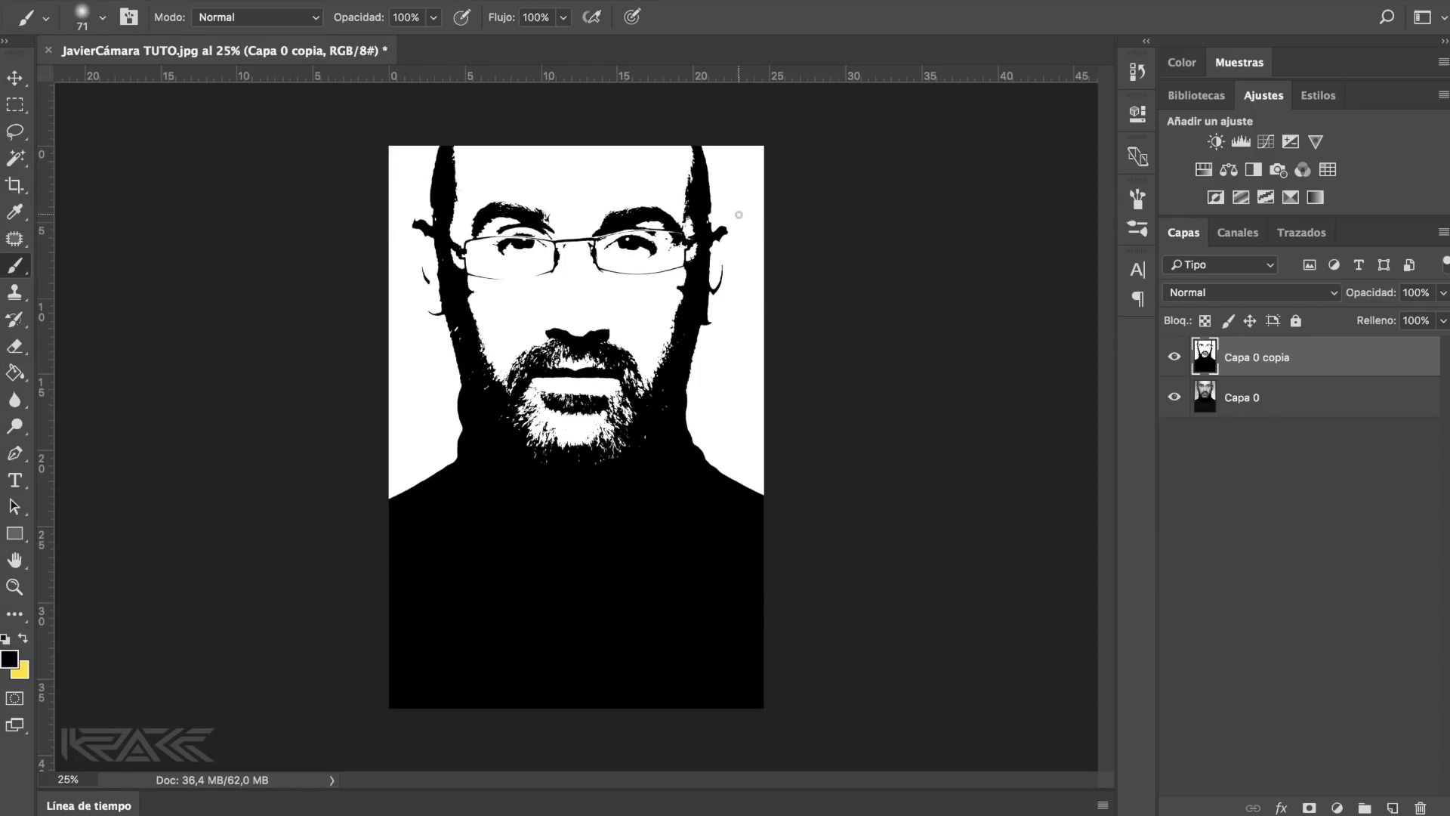
pyautogui.click(15, 78)
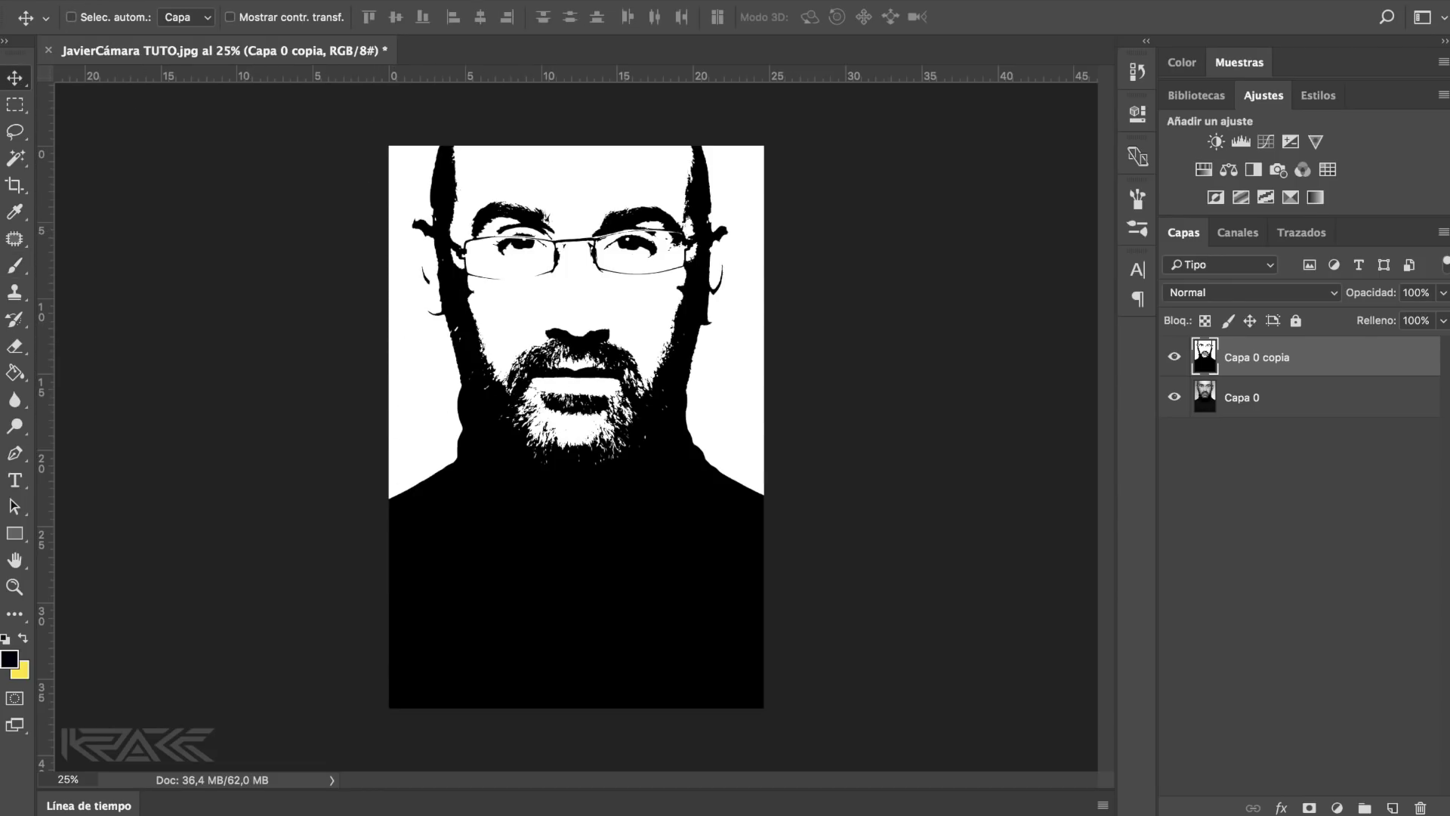
pyautogui.click(332, 1)
pyautogui.moveTo(424, 20)
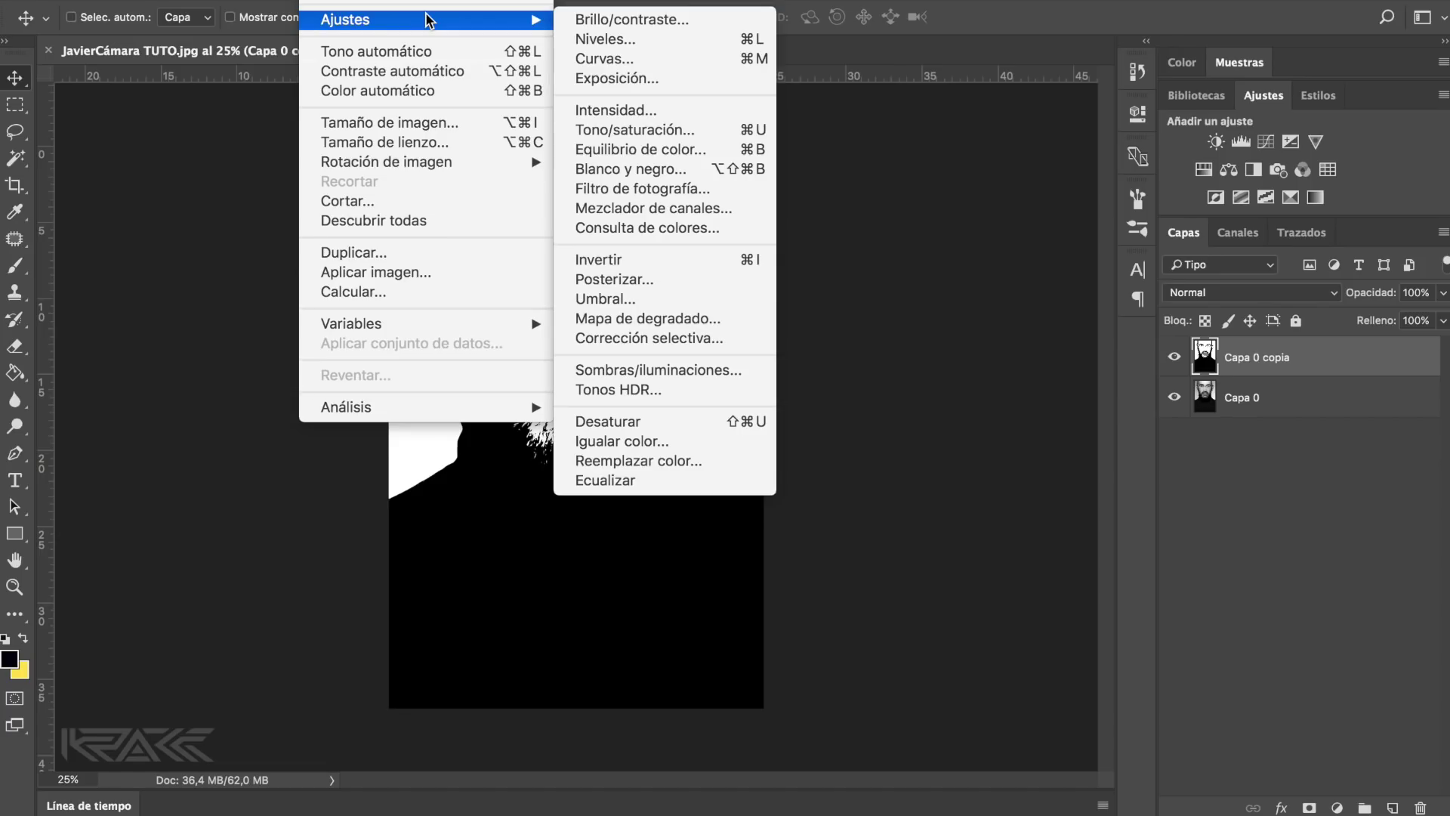
# Step: Add a Mapa de degradado to Capa 0 copia using the black-to-yellow preset
pyautogui.click(603, 324)
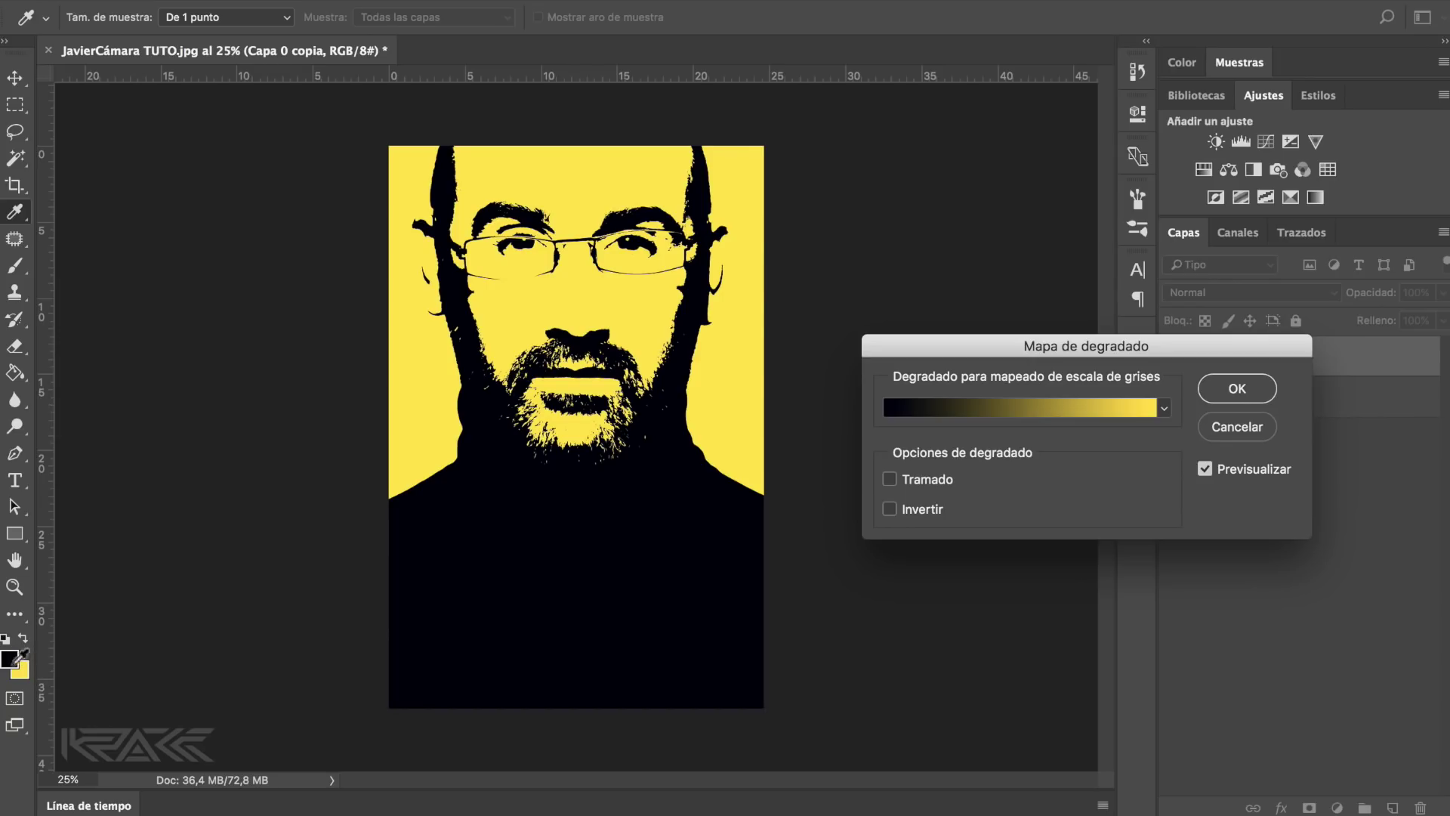
pyautogui.click(1164, 410)
pyautogui.click(984, 452)
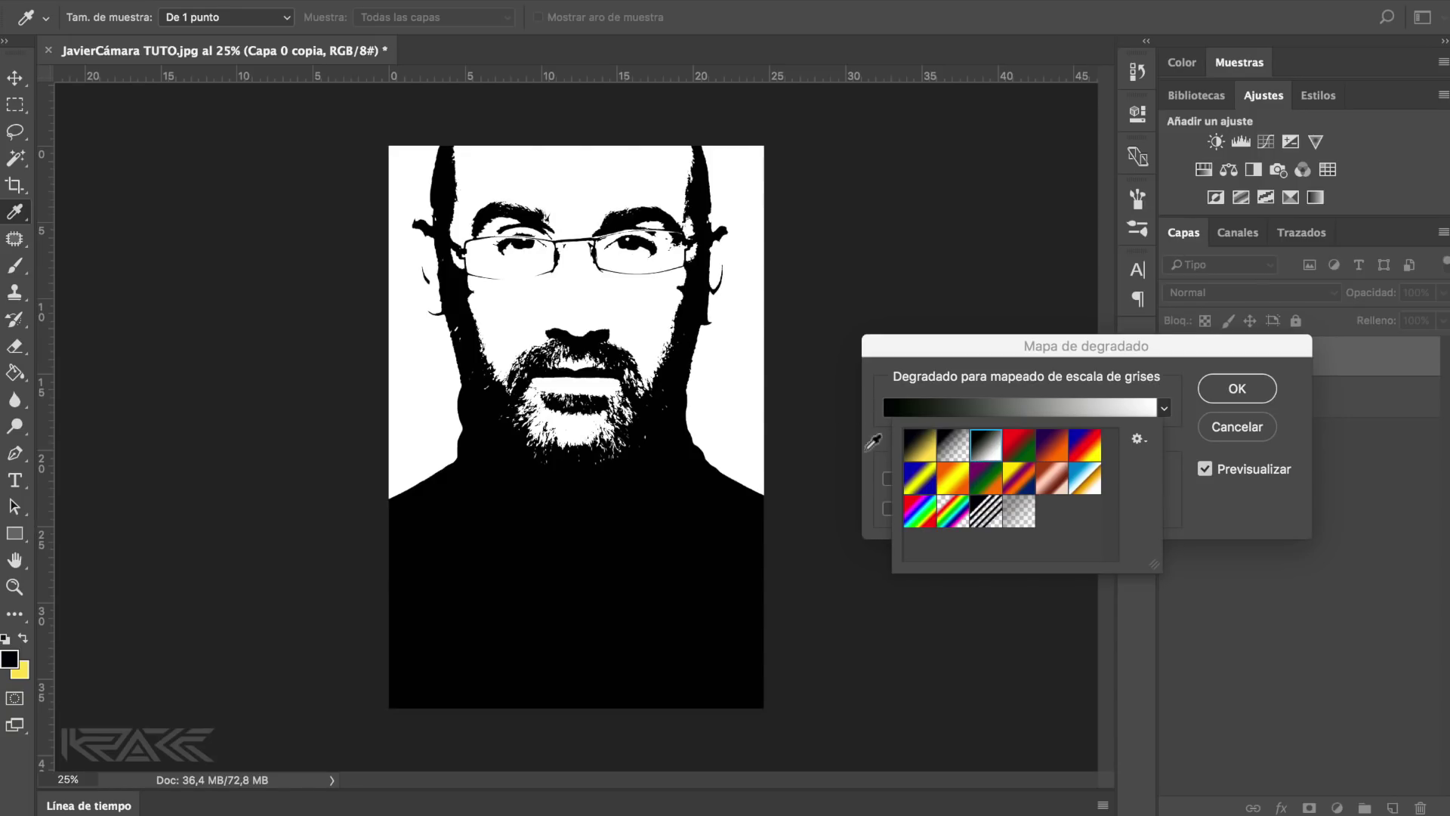
pyautogui.click(917, 453)
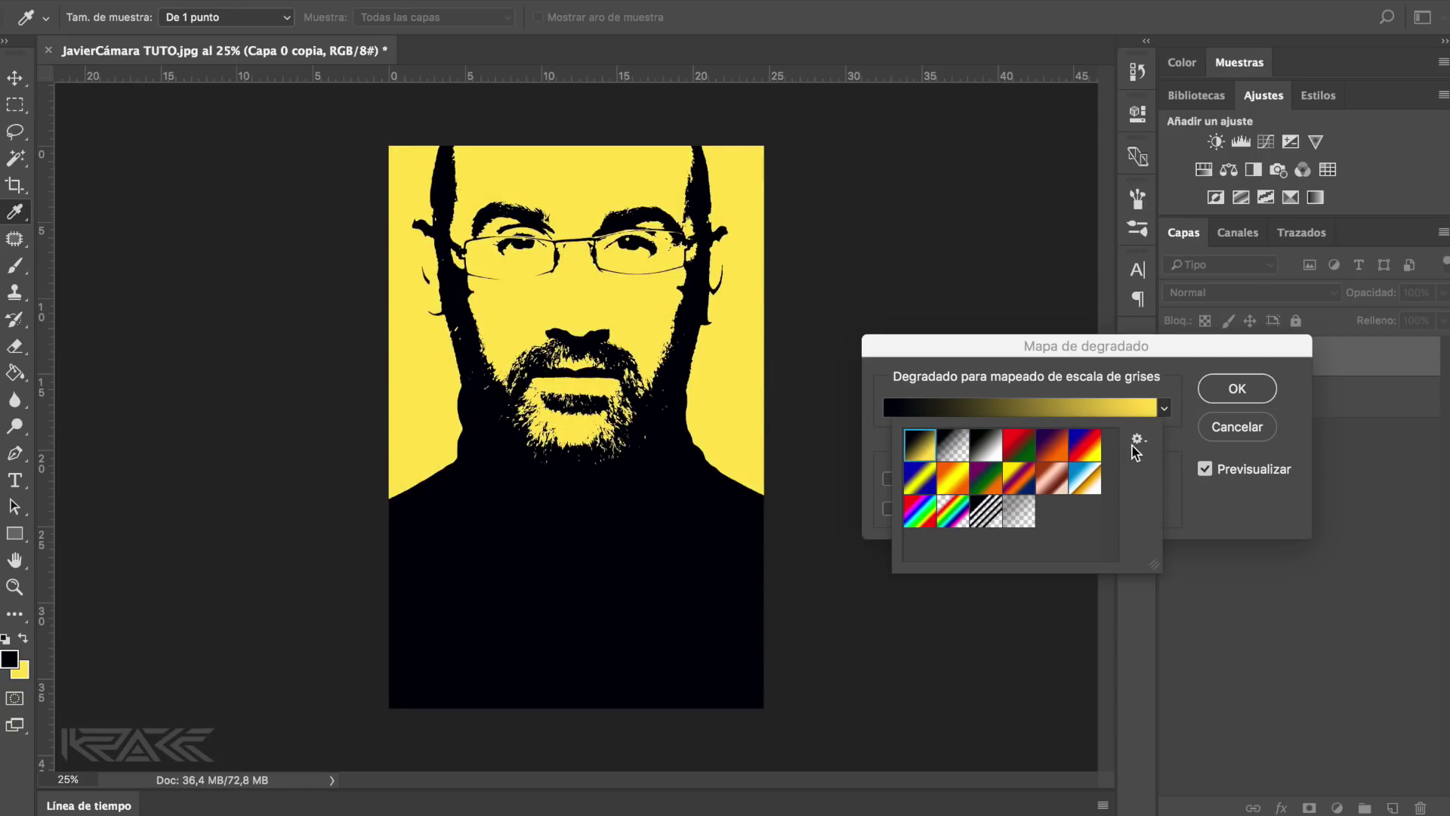
# Step: Change the gradient's light end stop to turquoise 5fffdb and apply the gradient map
pyautogui.click(1080, 404)
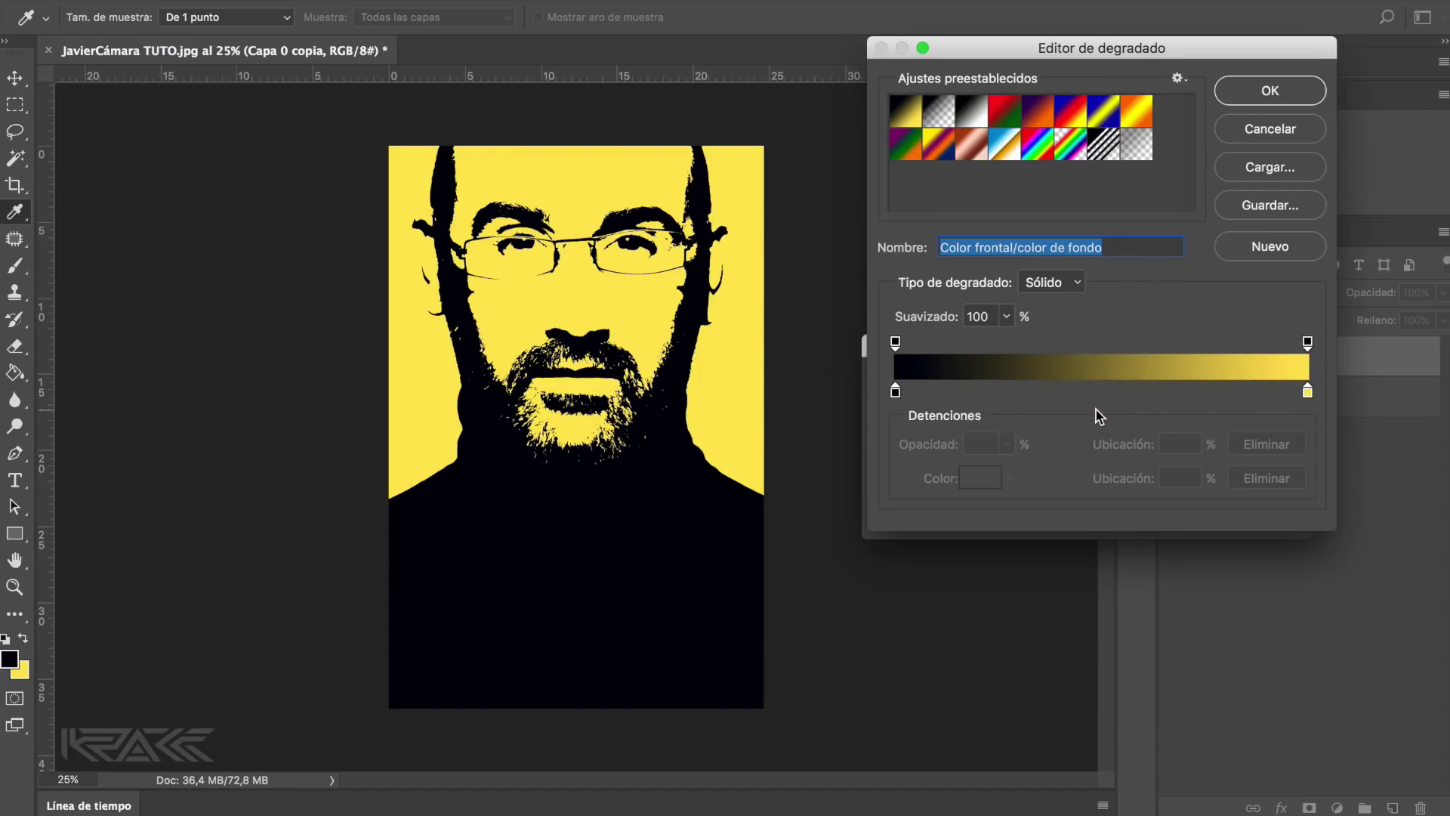
pyautogui.moveTo(1038, 50); pyautogui.dragTo(1050, 171)
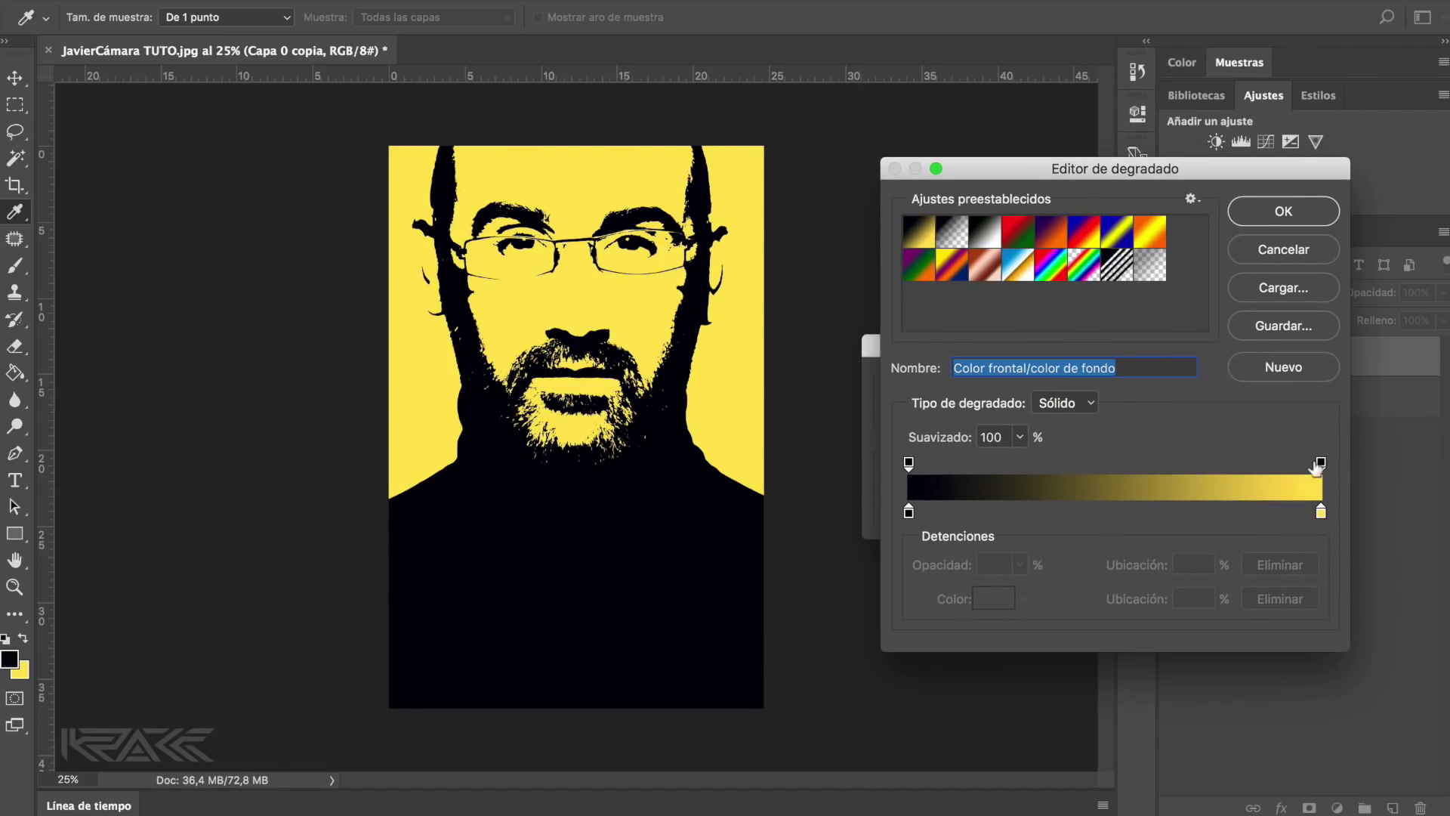
pyautogui.doubleClick(1321, 513)
pyautogui.click(1110, 435)
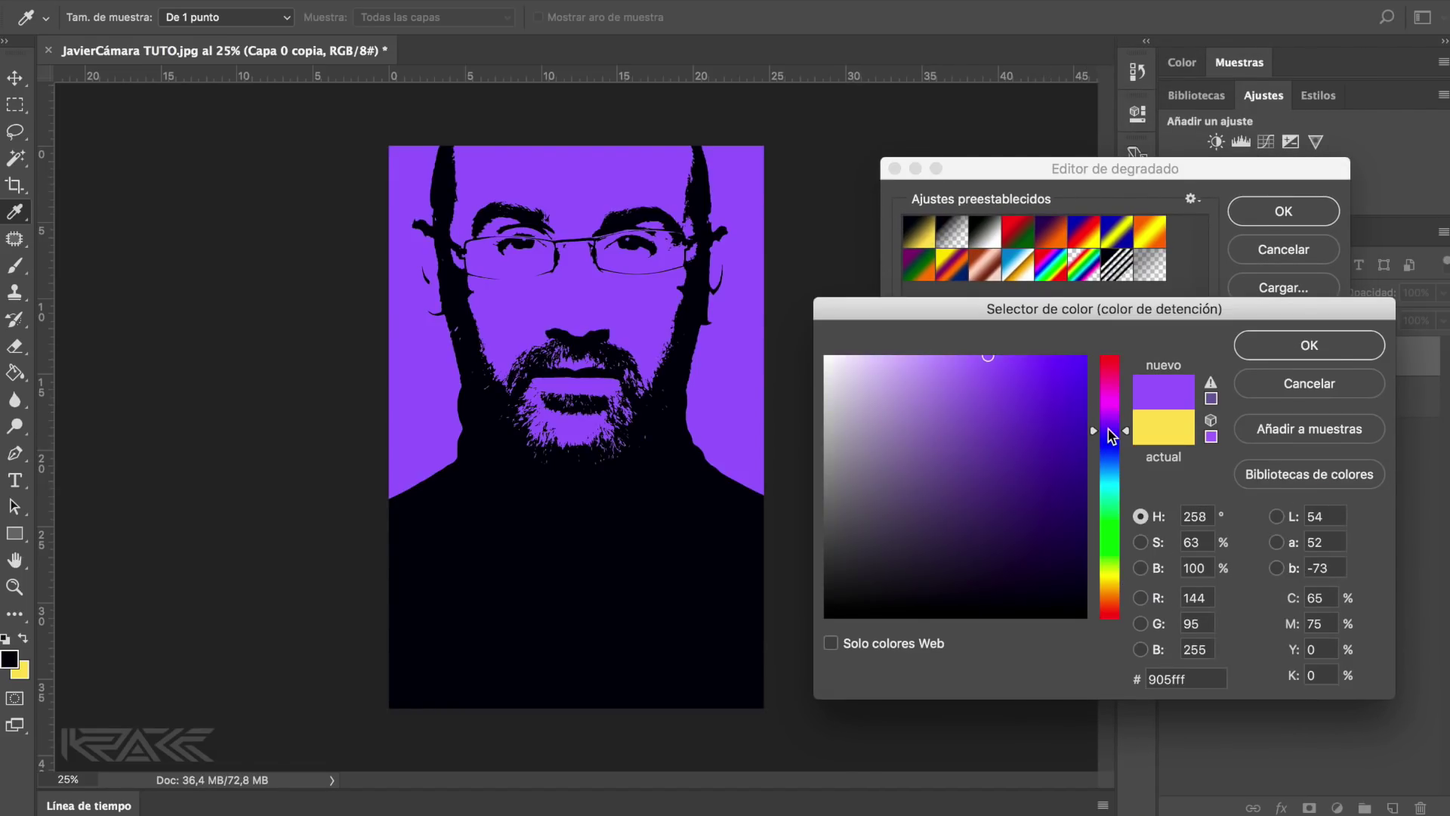
pyautogui.moveTo(1110, 435); pyautogui.dragTo(1109, 513)
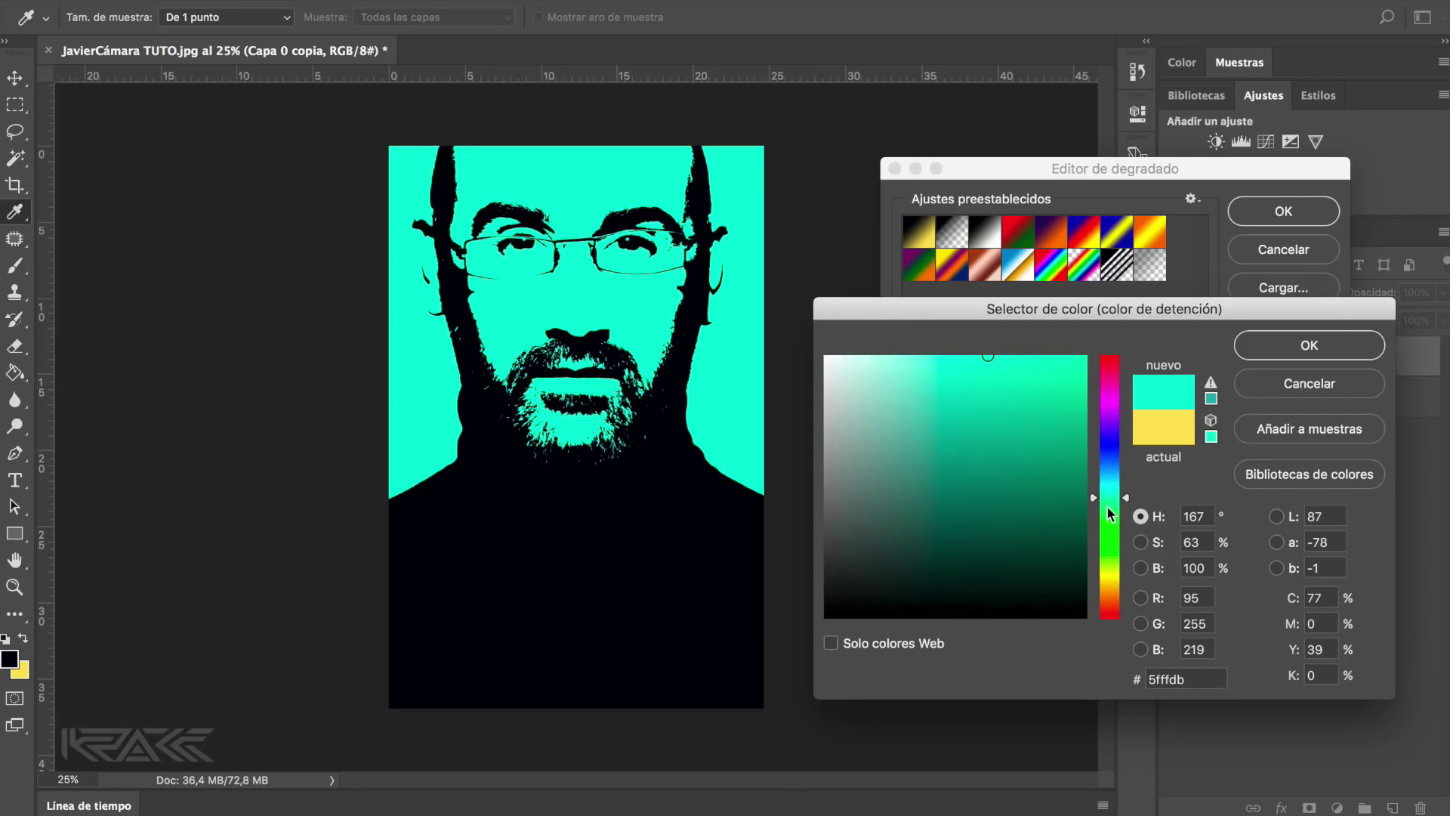
pyautogui.click(1283, 345)
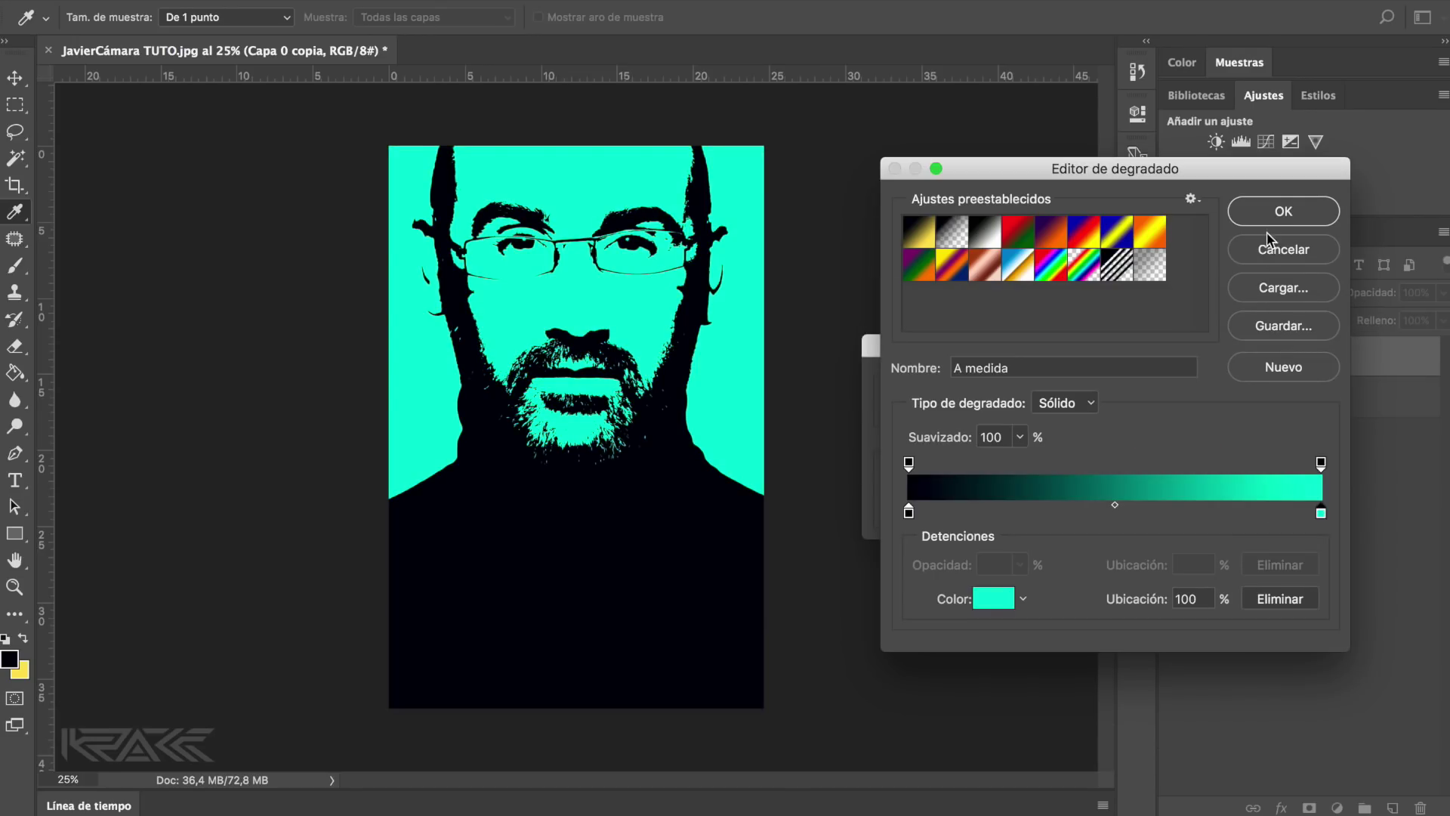
pyautogui.click(1269, 219)
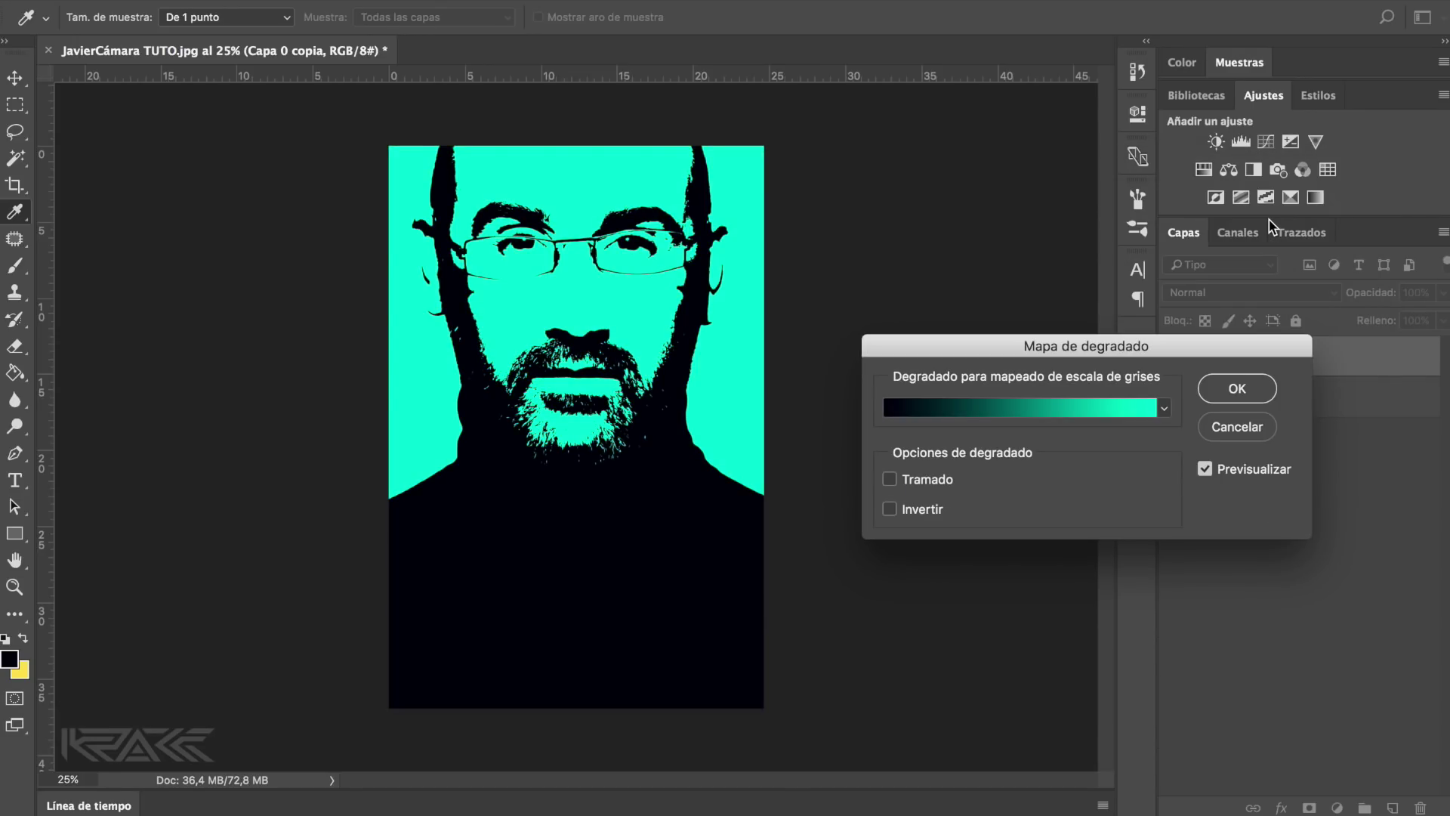
pyautogui.click(1237, 389)
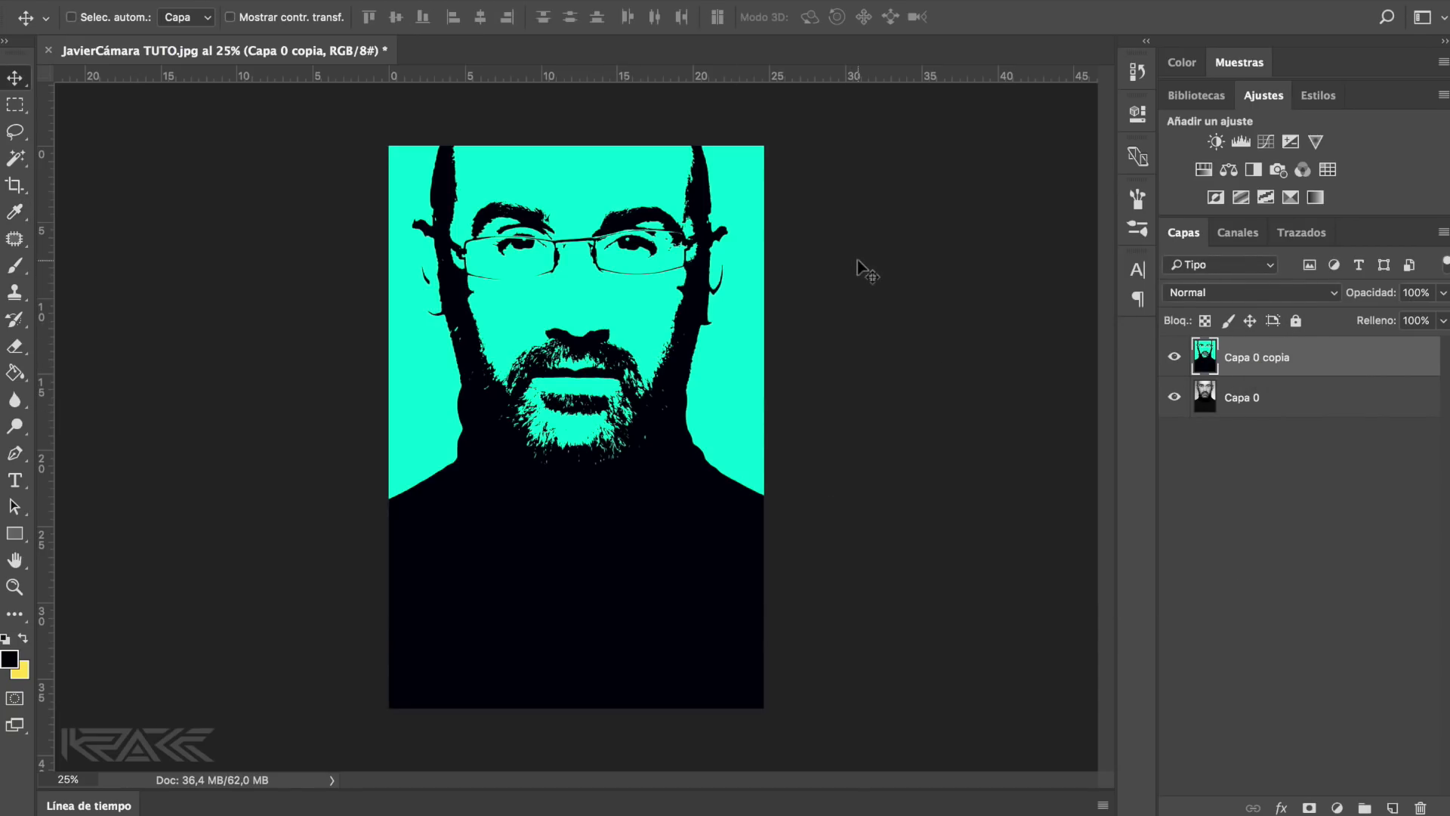
# Step: Add a Motivo fill layer with the diagonal-stripe pattern at 451% scale
pyautogui.click(1338, 809)
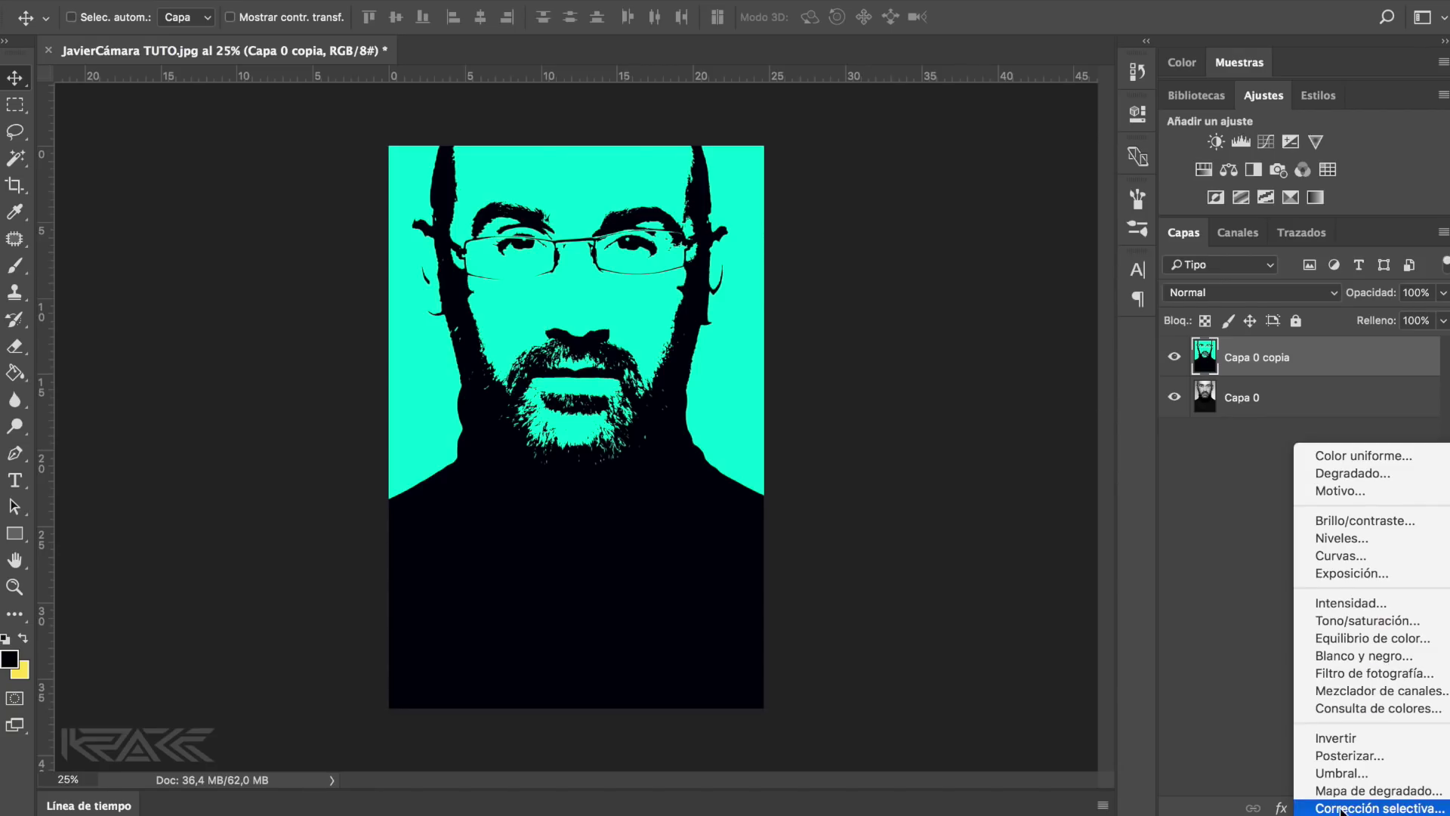
pyautogui.click(1352, 490)
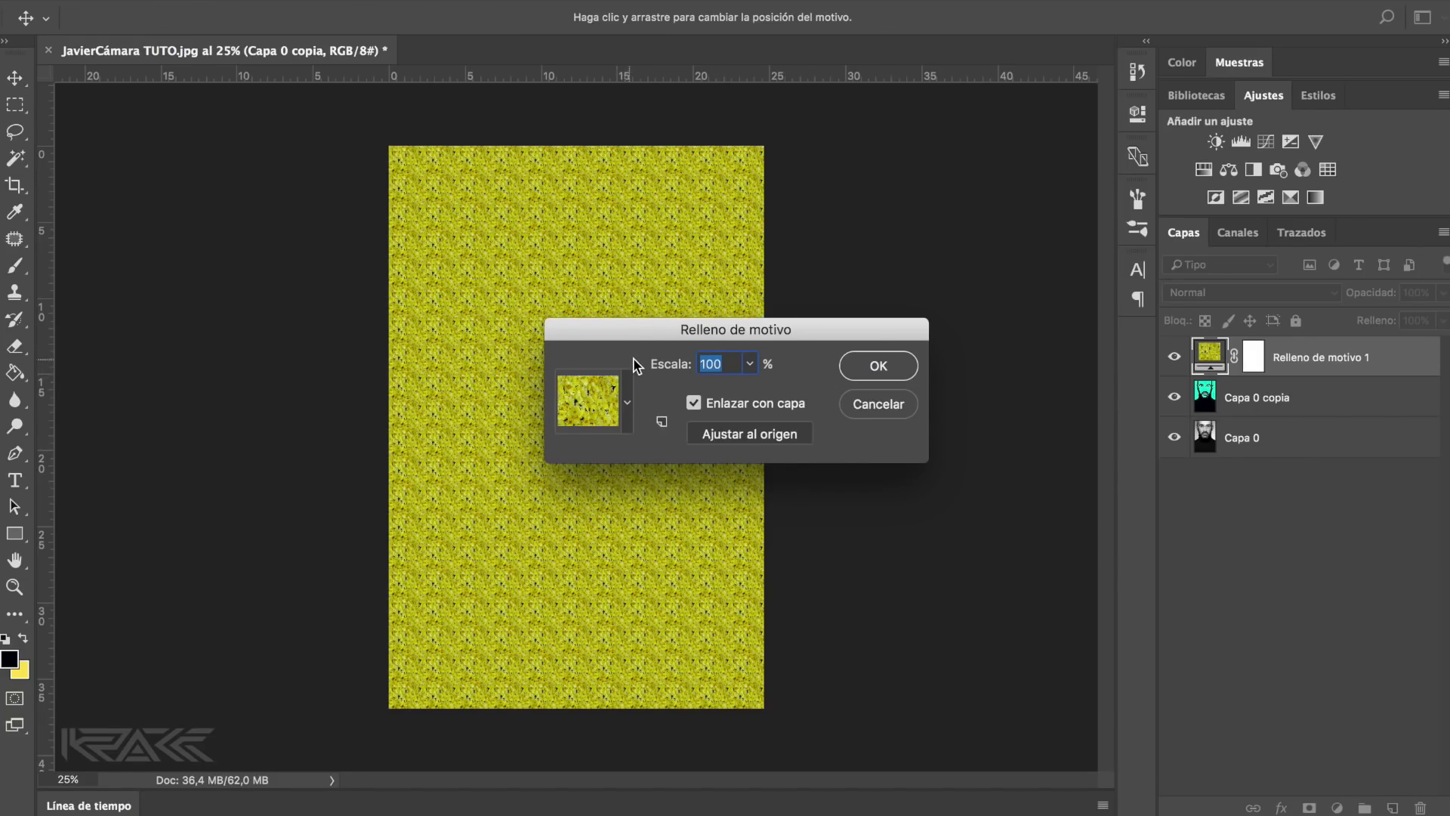
pyautogui.click(626, 394)
pyautogui.click(704, 456)
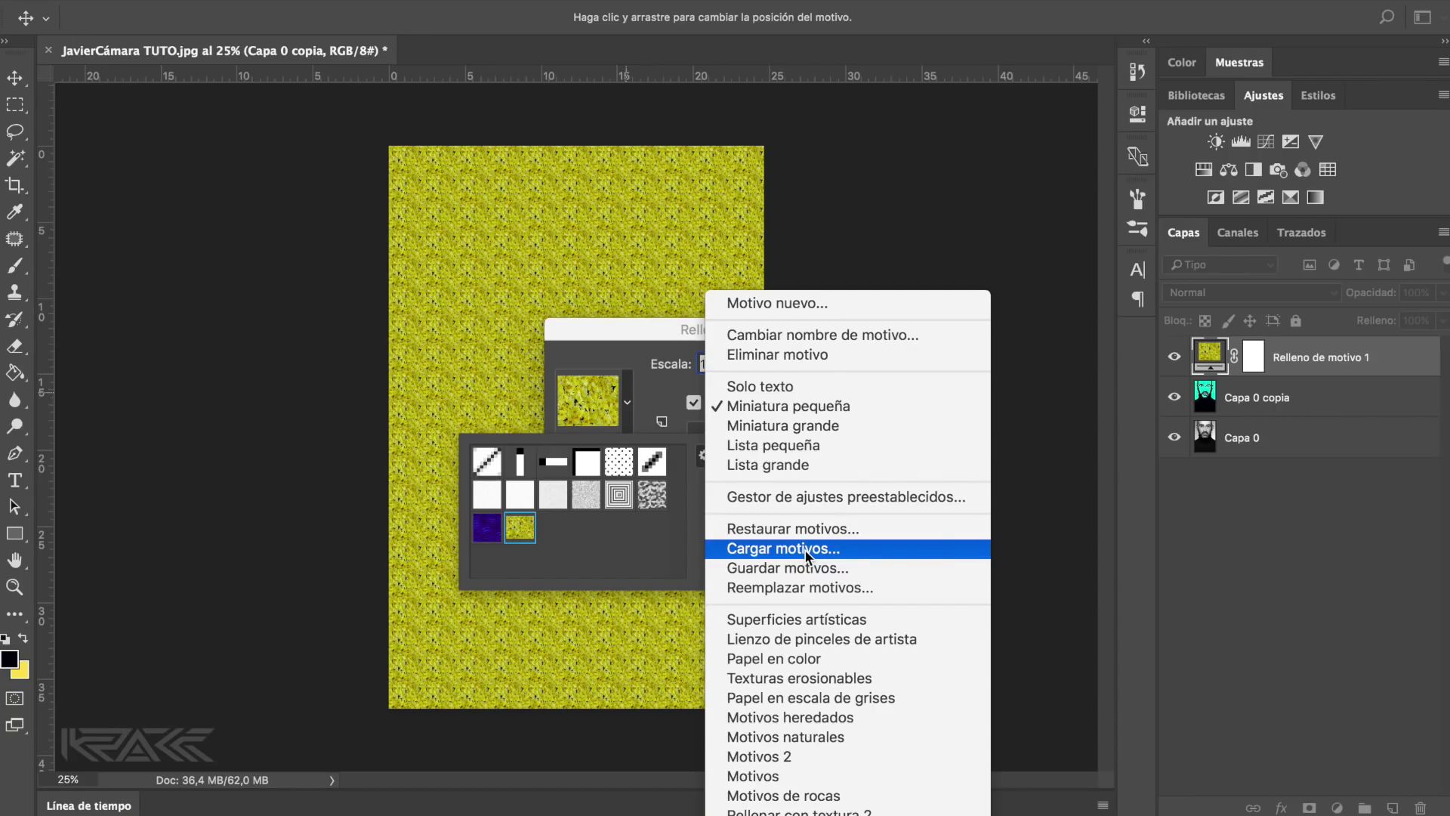
pyautogui.click(643, 534)
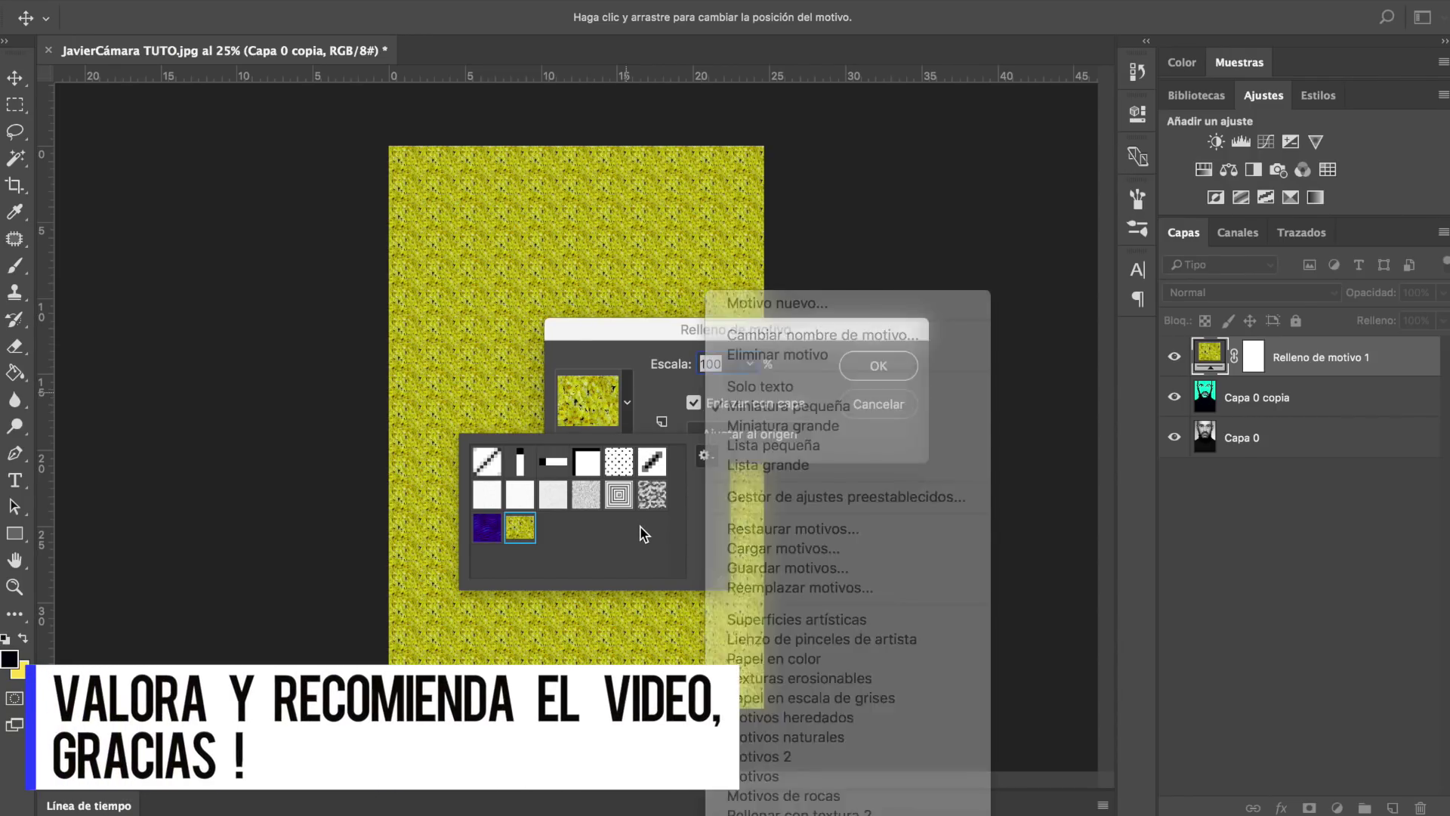
pyautogui.click(487, 462)
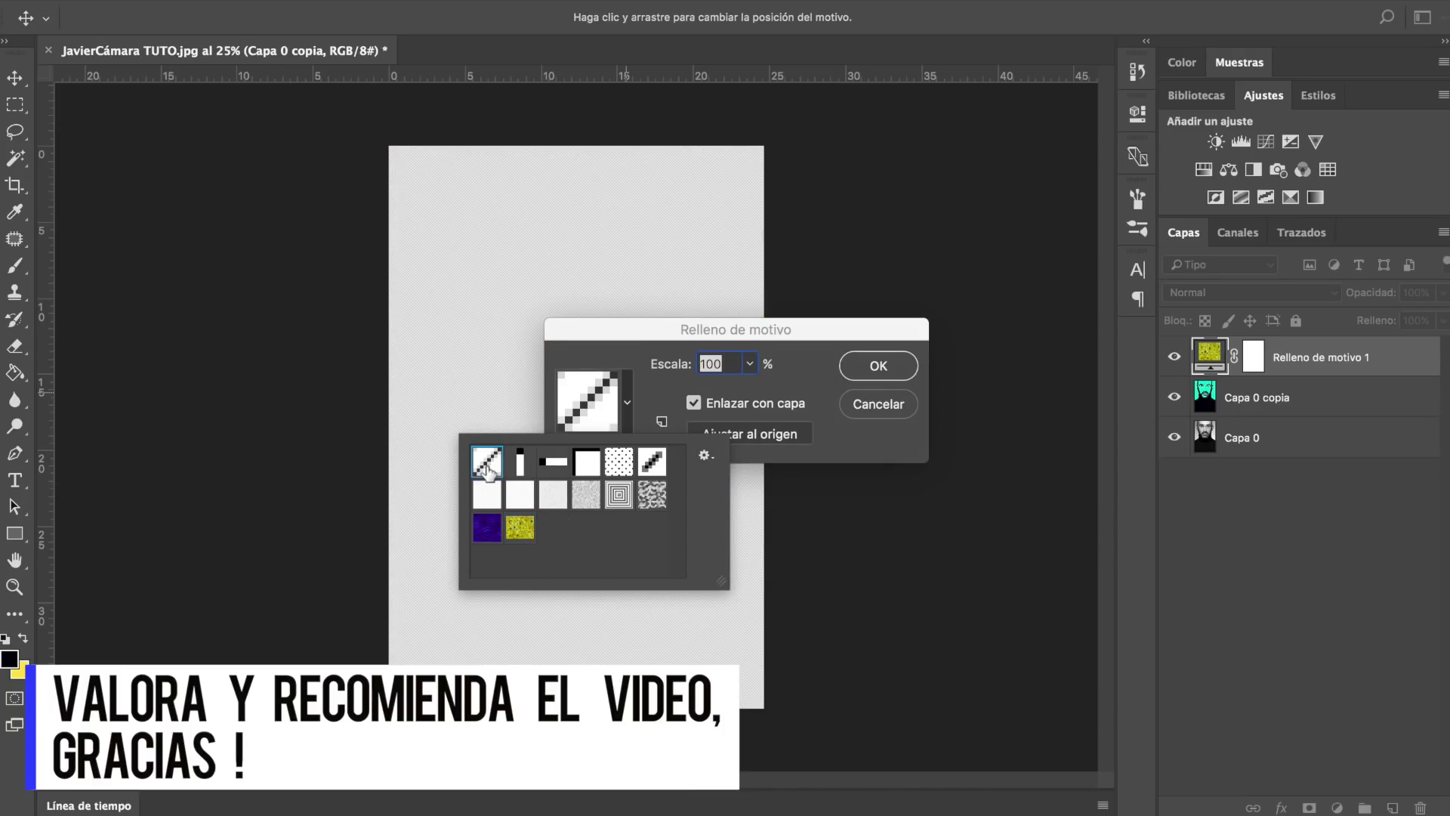
pyautogui.click(753, 376)
pyautogui.moveTo(753, 375); pyautogui.dragTo(780, 395)
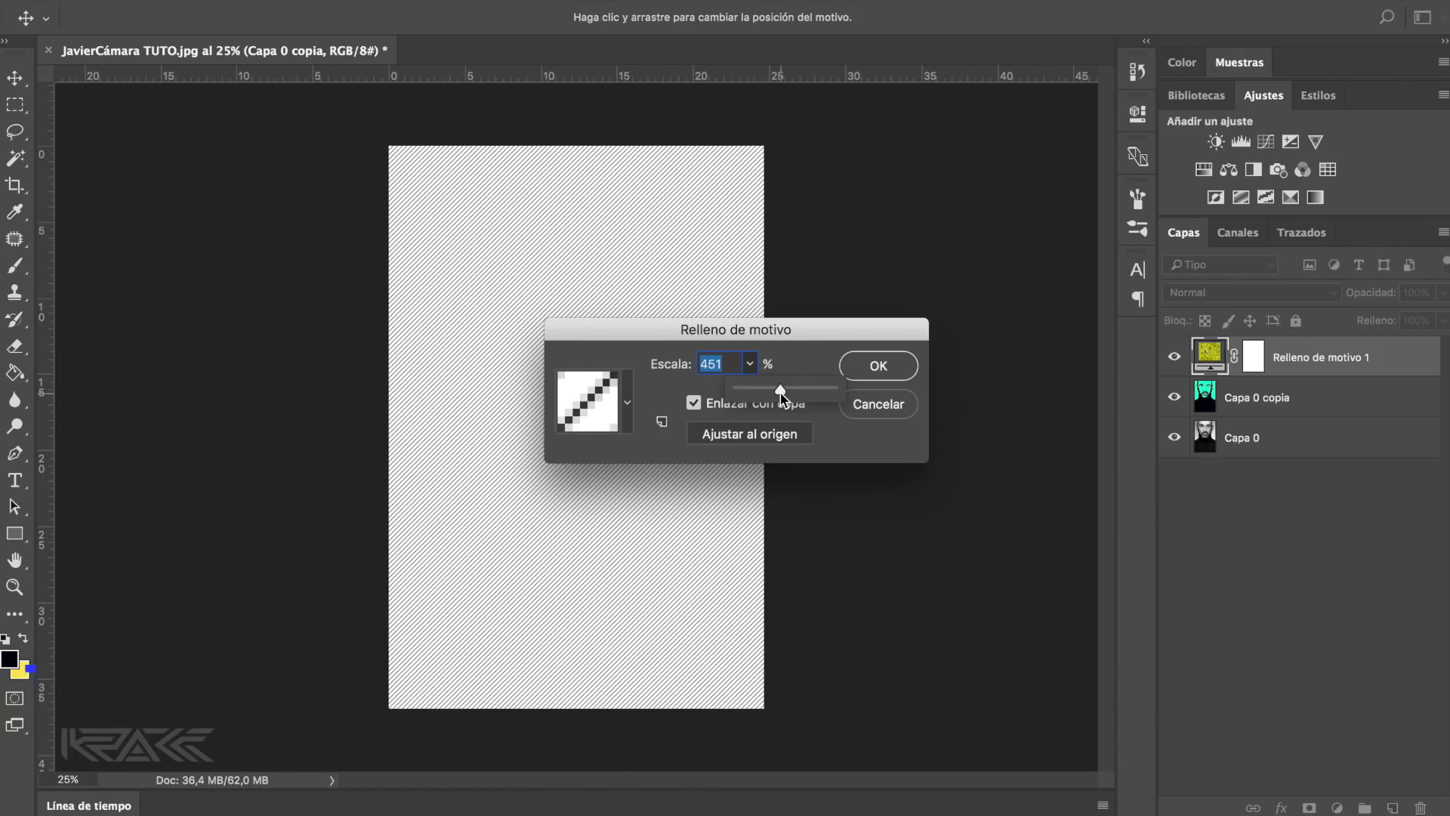
pyautogui.click(883, 369)
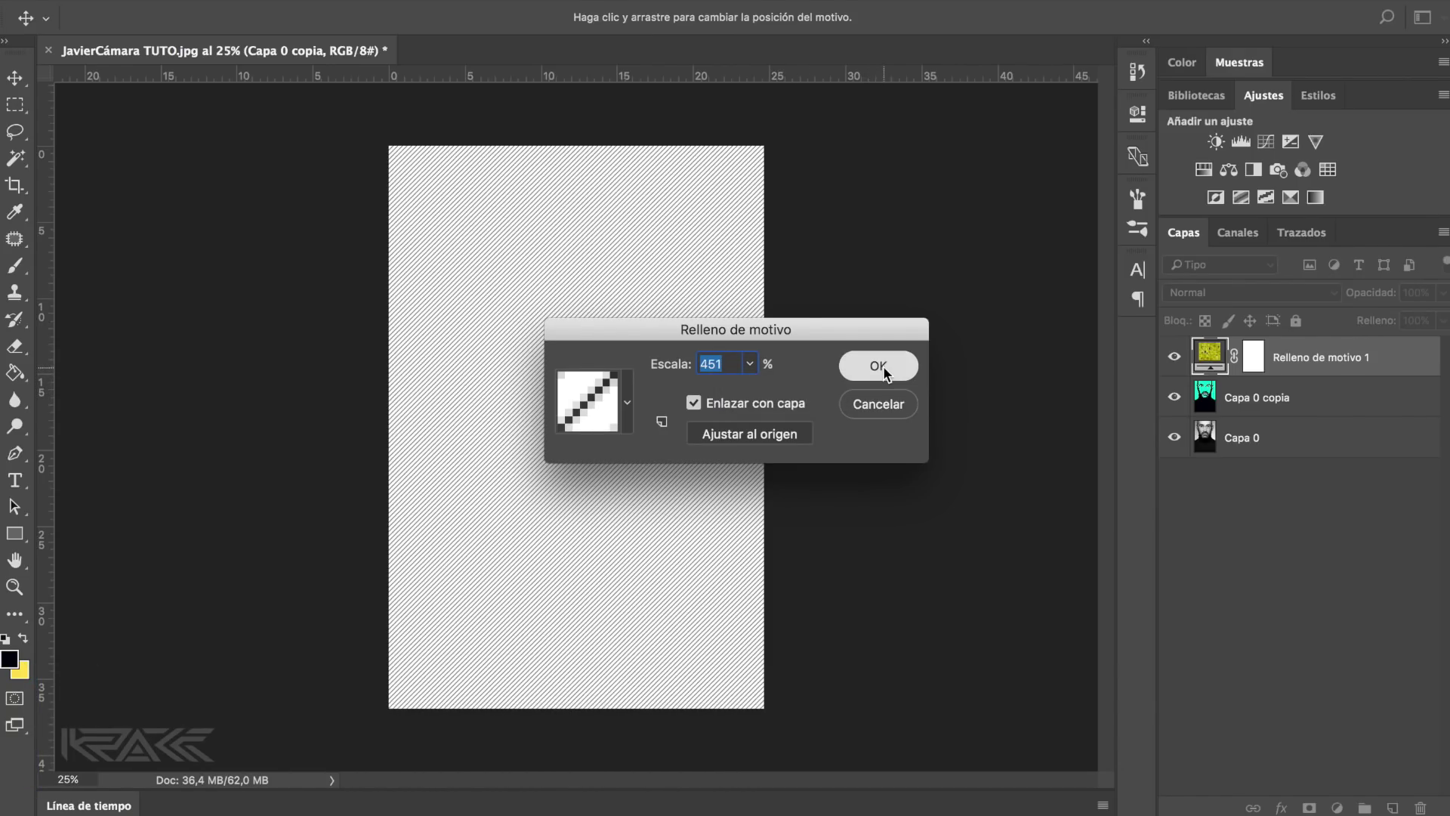
pyautogui.click(884, 370)
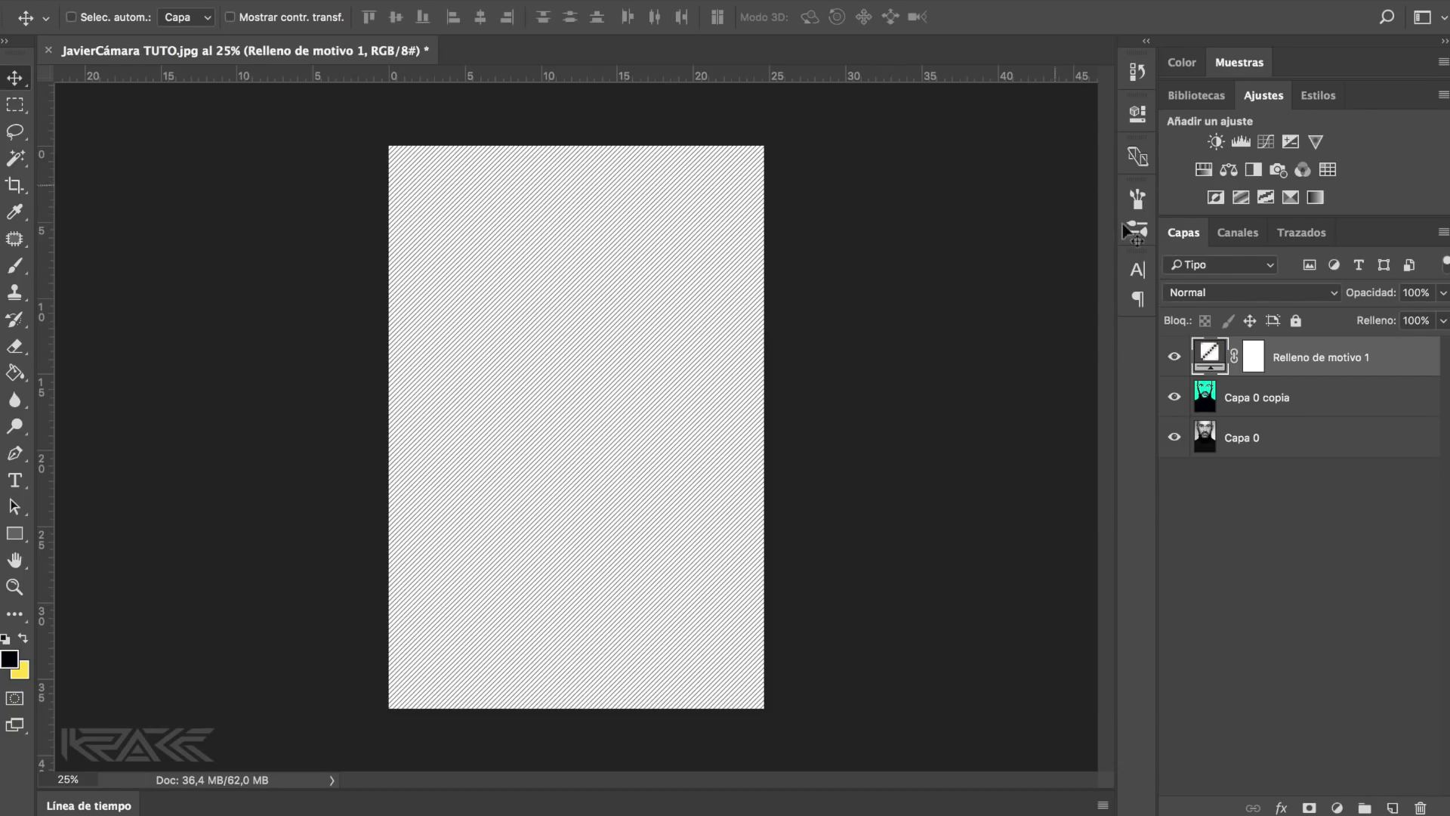
# Step: Blend the stripe fill layer in Multiplicar mode at 28% opacity
pyautogui.click(1178, 295)
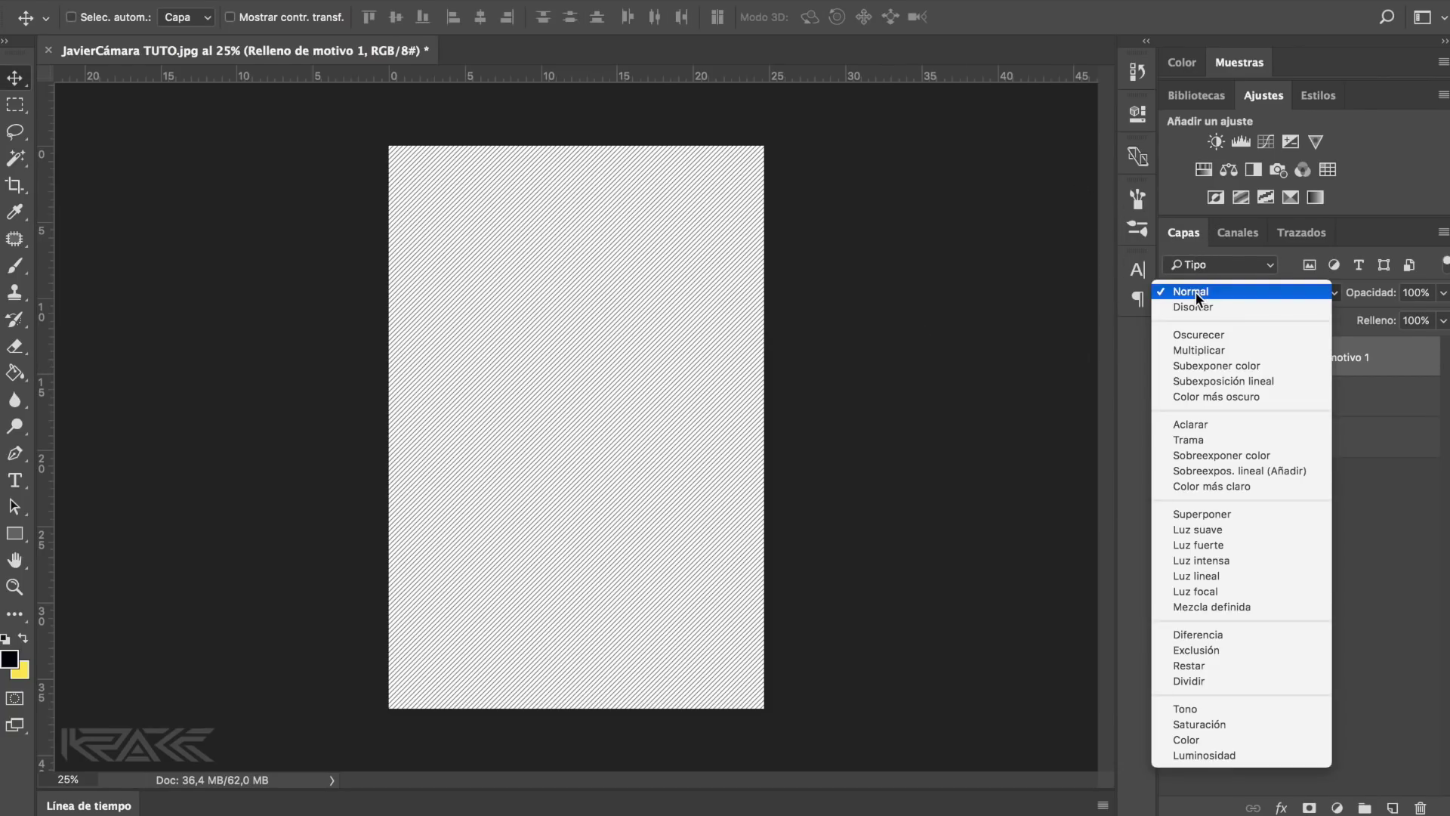
pyautogui.click(1200, 350)
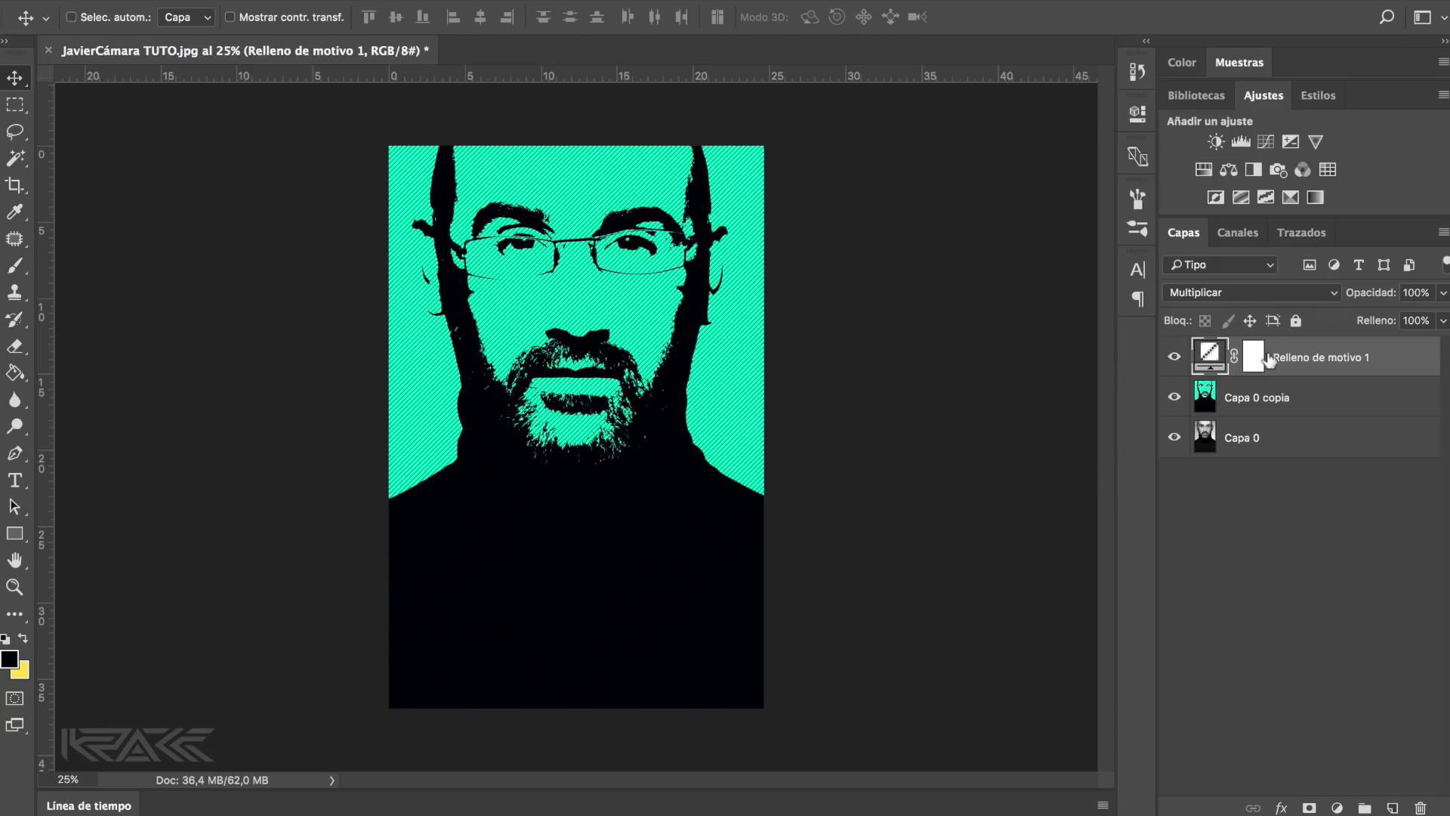
pyautogui.moveTo(1396, 299)
pyautogui.mouseDown()
pyautogui.moveTo(1349, 297)
pyautogui.moveTo(1371, 298)
pyautogui.mouseUp()
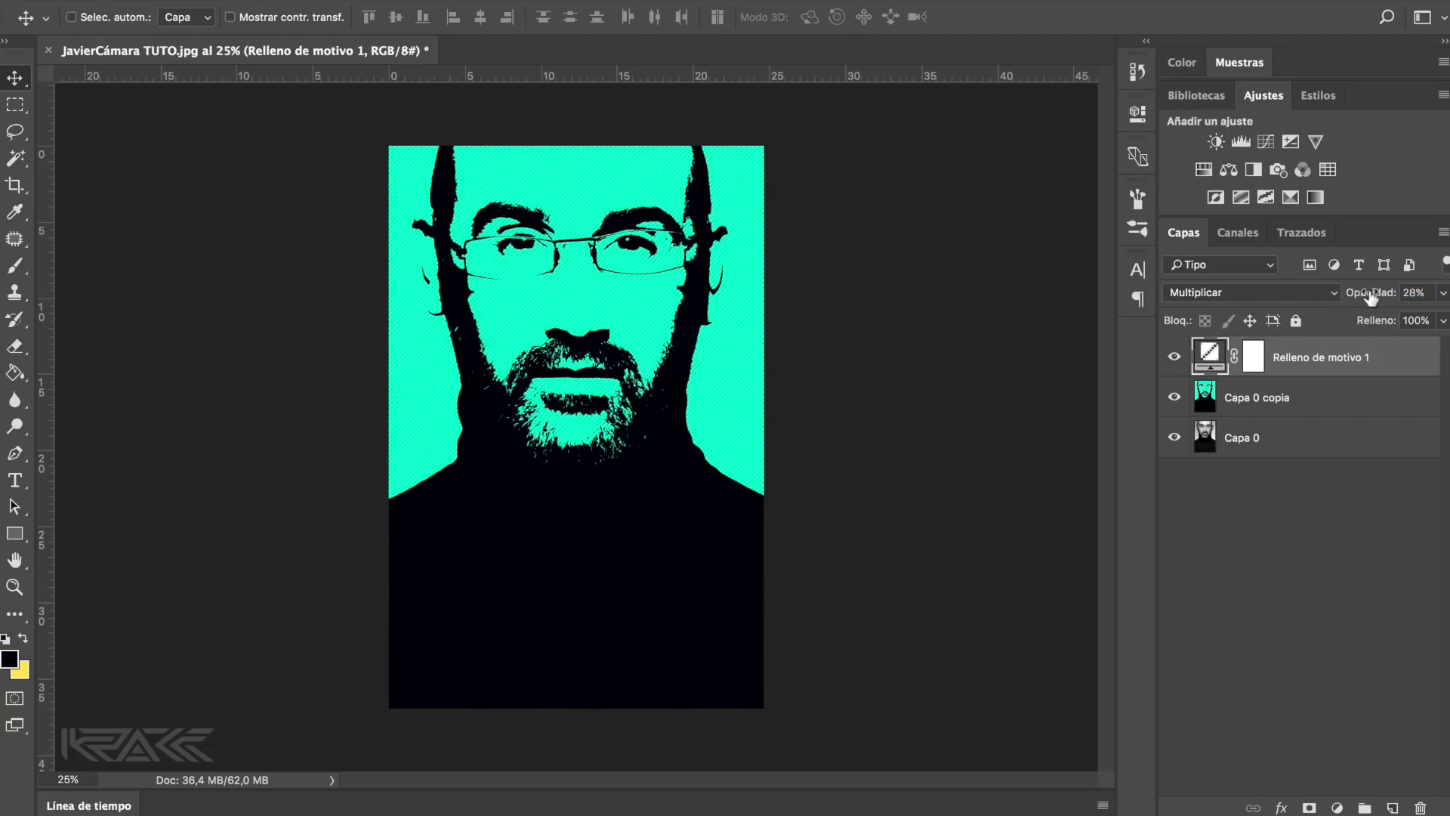
pyautogui.scroll(5, 655, 263)
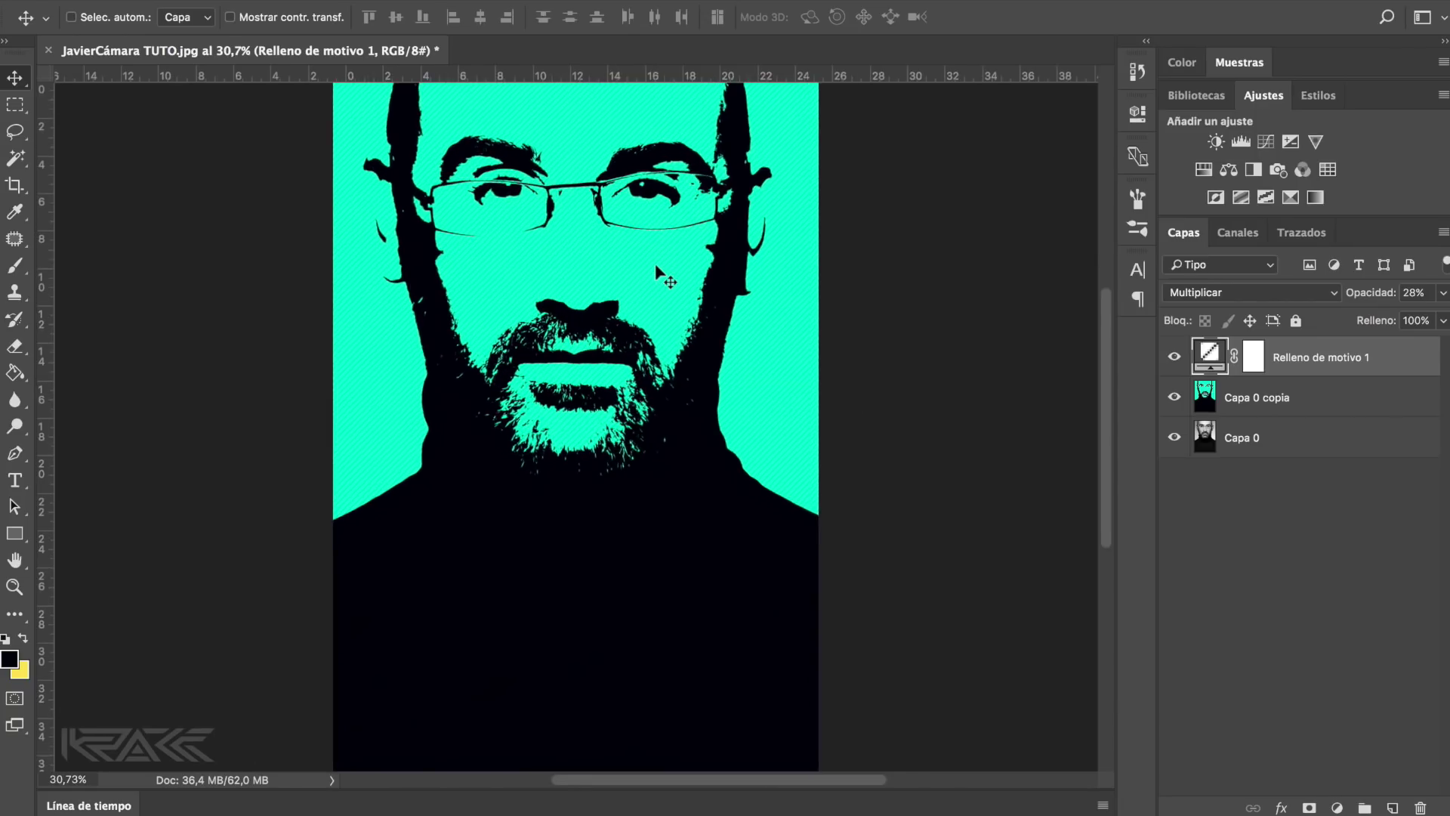
pyautogui.scroll(3, 655, 272)
pyautogui.scroll(-1, 654, 280)
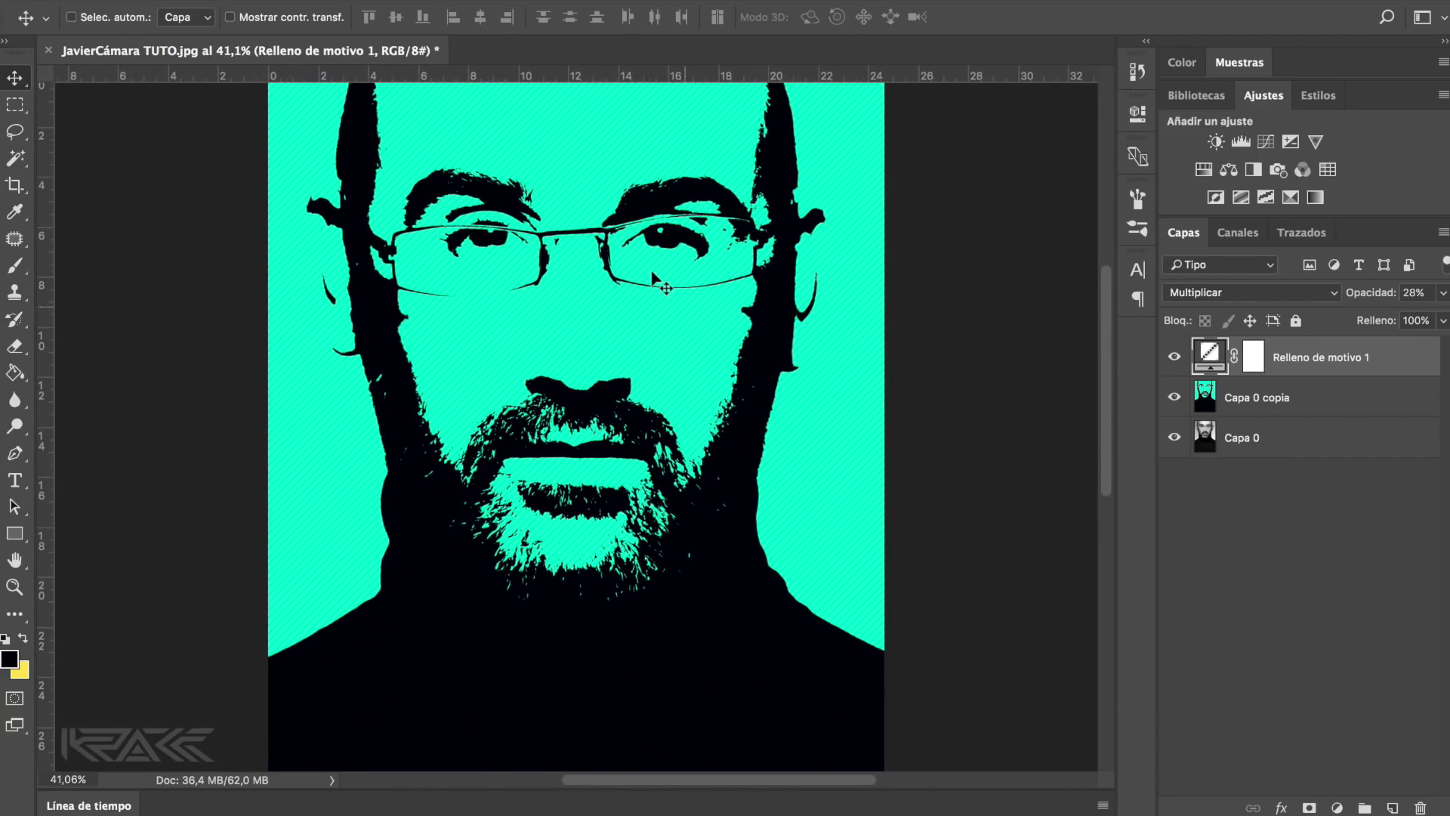
pyautogui.scroll(2, 653, 280)
pyautogui.scroll(-1, 836, 143)
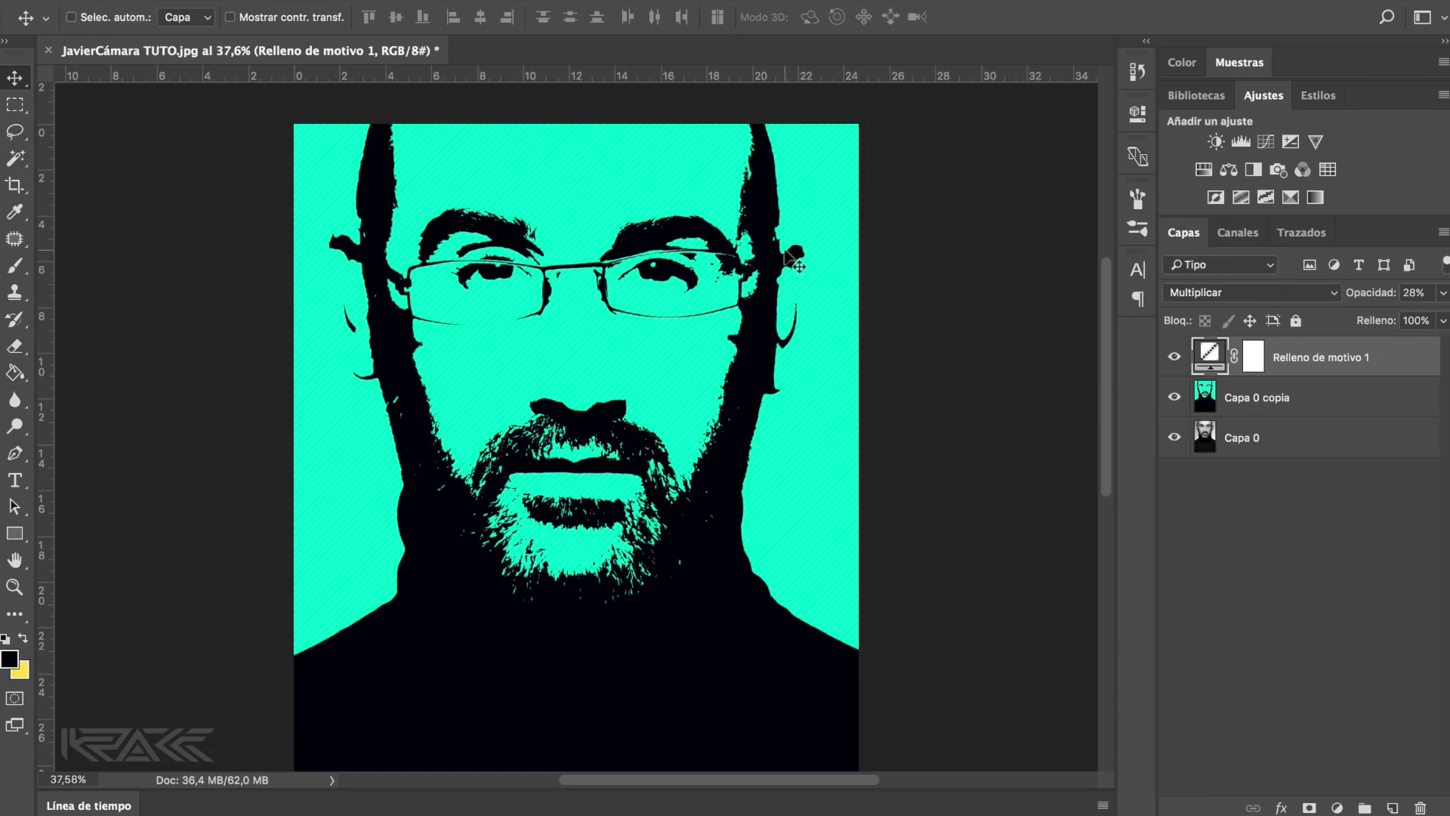
pyautogui.click(1175, 396)
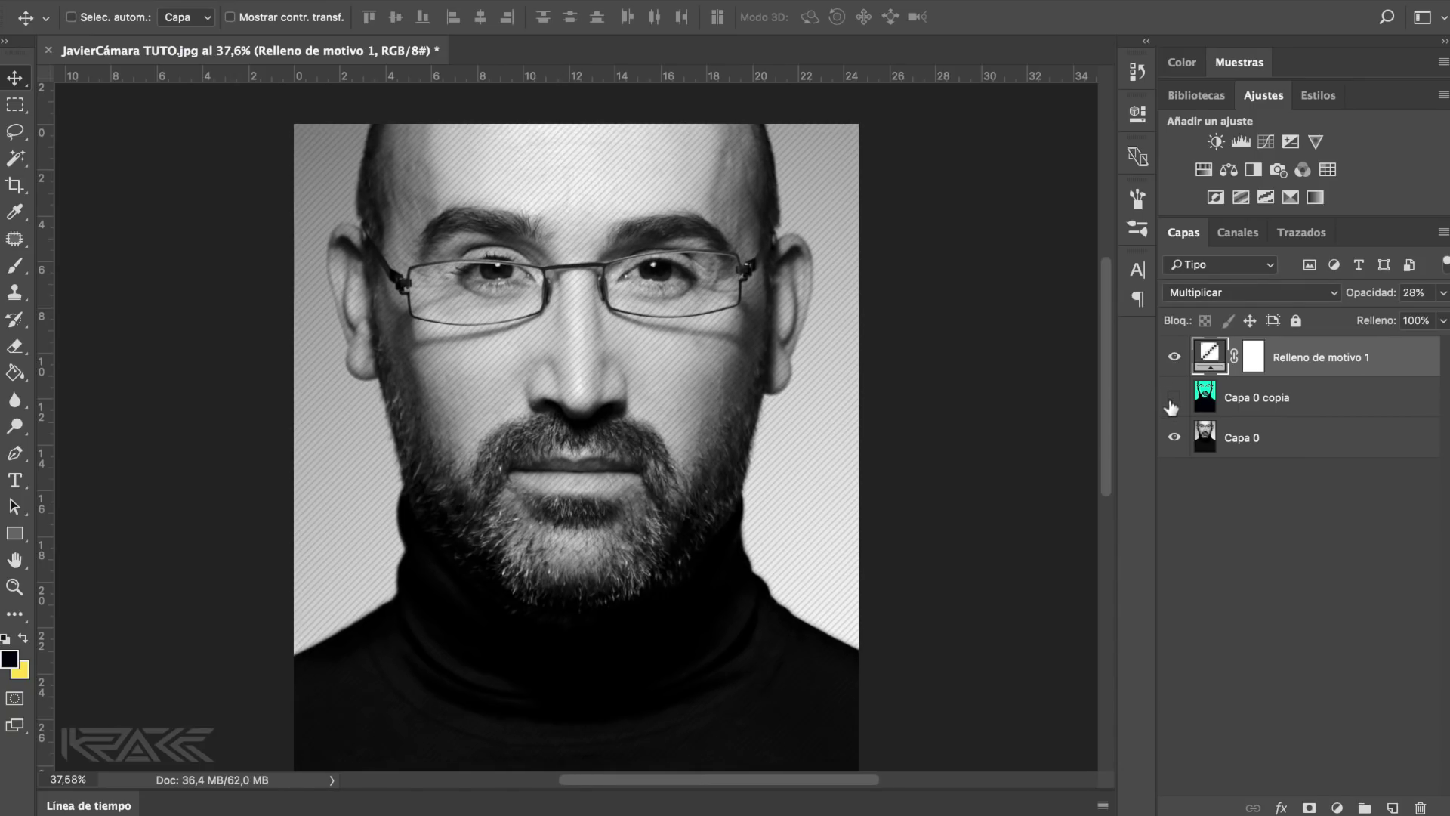
pyautogui.click(1174, 398)
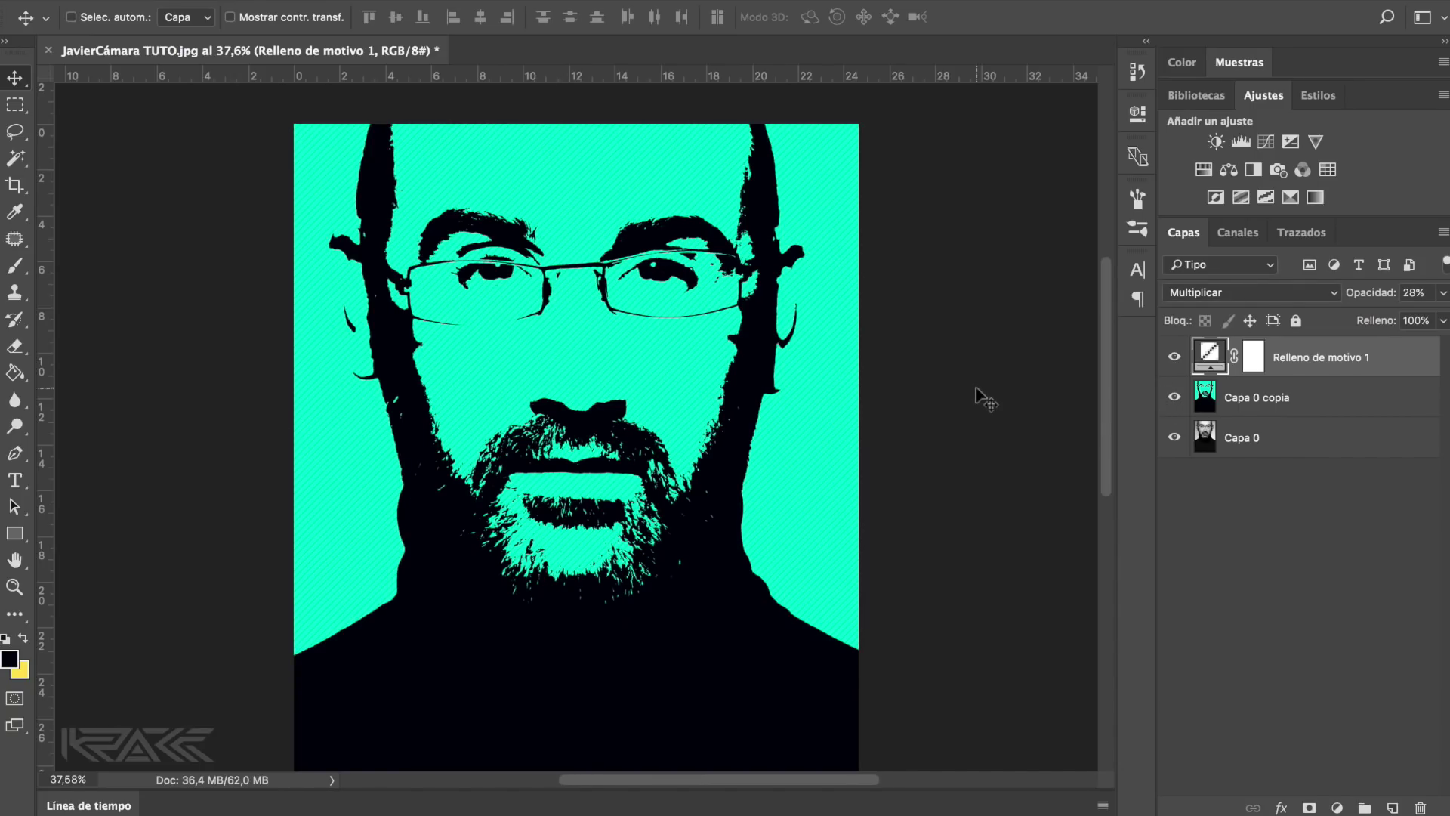